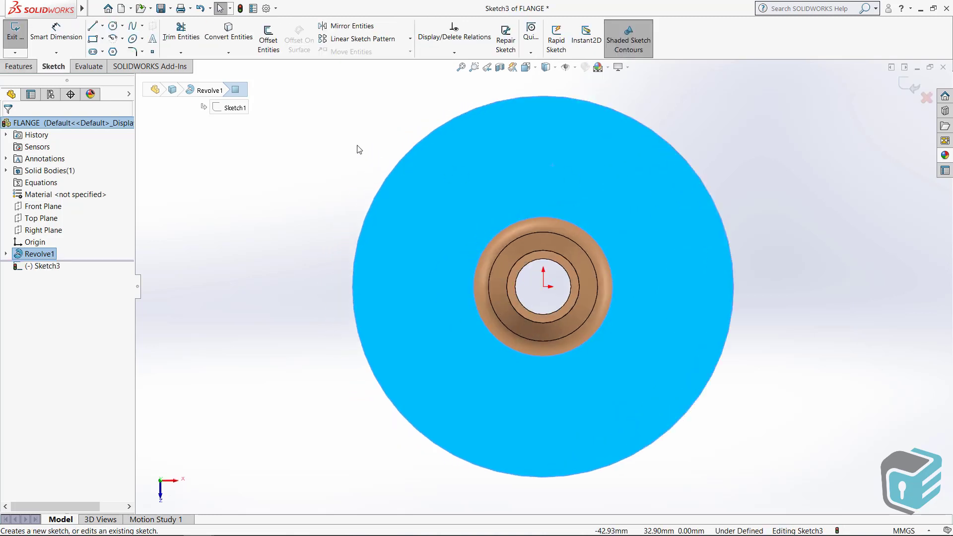
- Sketch a circle about 59 mm in diameter centred on the origin of the flange face
right_click_drag(357, 149, 376, 154)
left_click(544, 286)
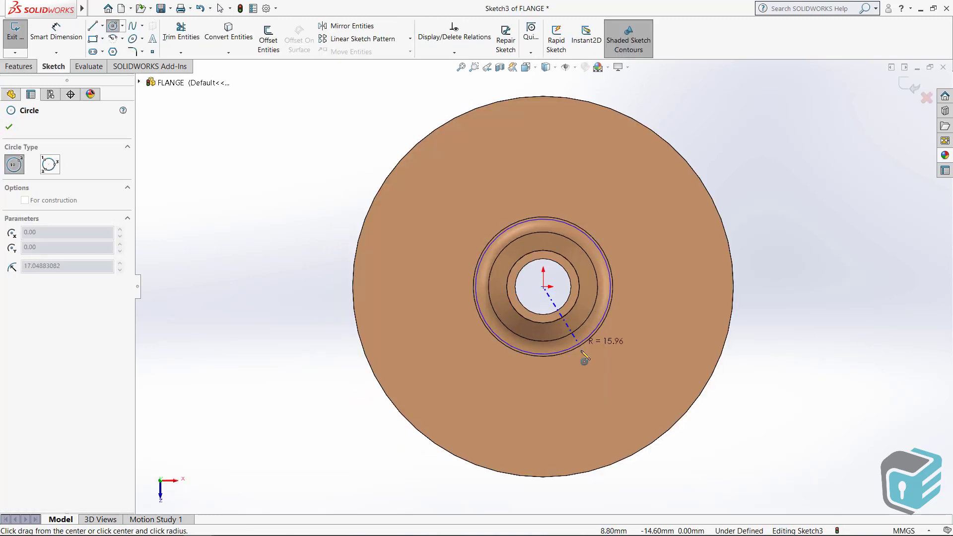
left_click(586, 403)
- Dimension the sketched circle's diameter at 60 mm and name the dimension DIAMETER BOLT CIRCLE
right_click_drag(258, 151, 261, 93)
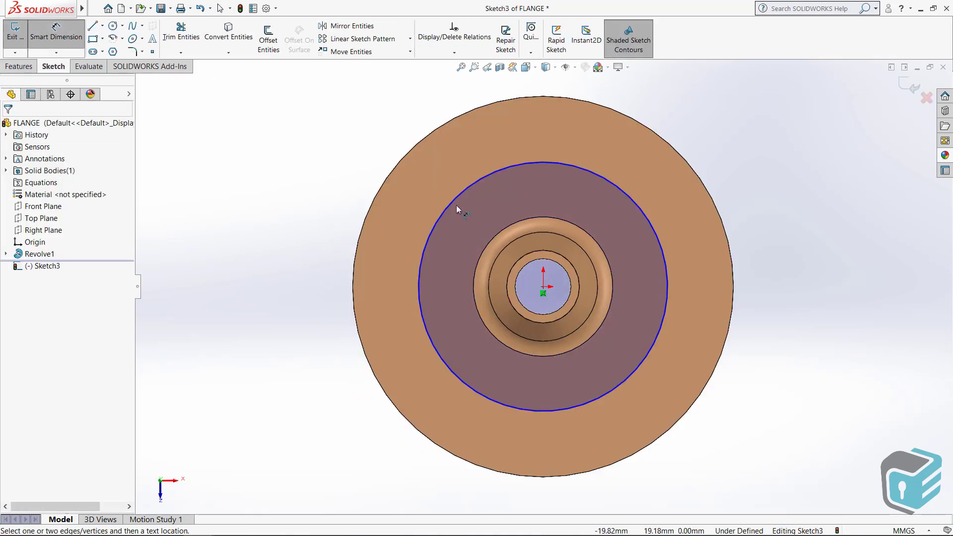
left_click(452, 204)
left_click(281, 273)
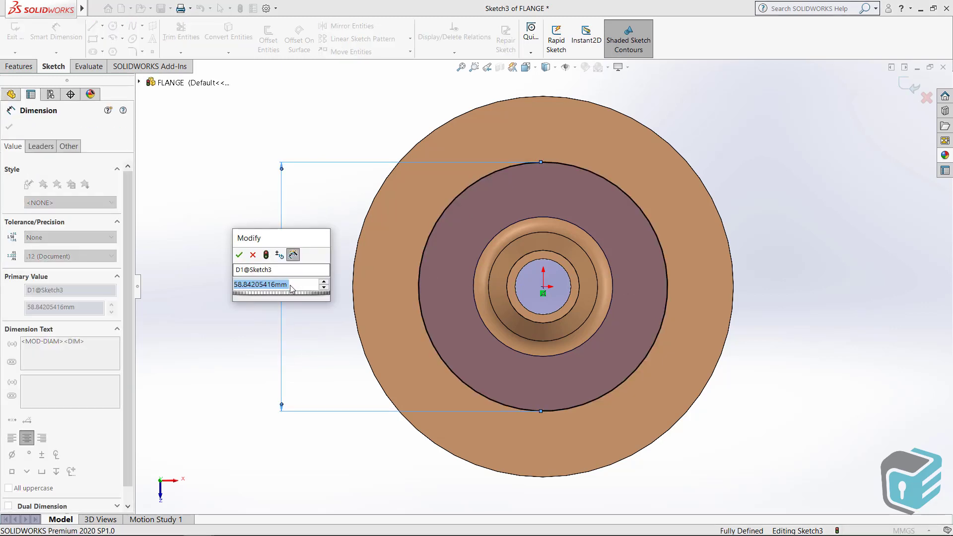
type("60")
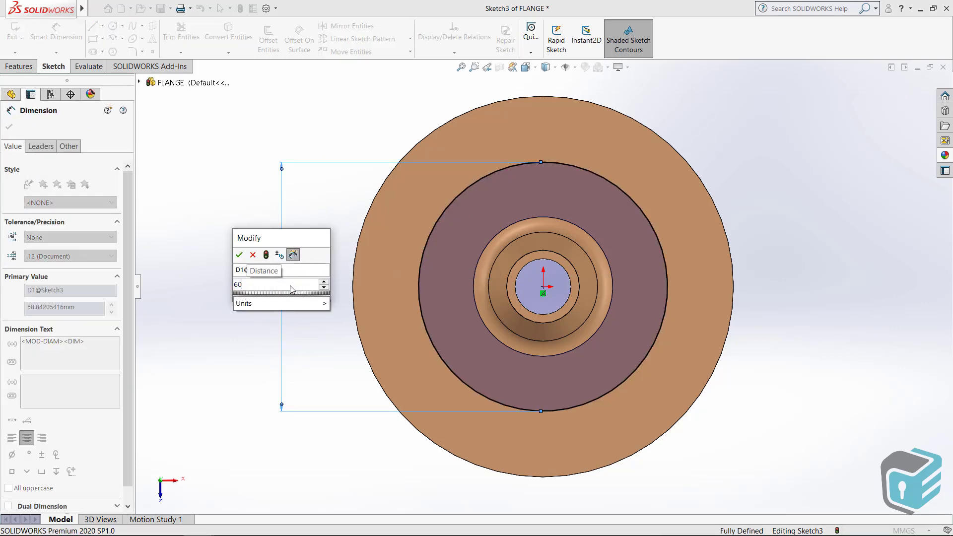
left_click(291, 274)
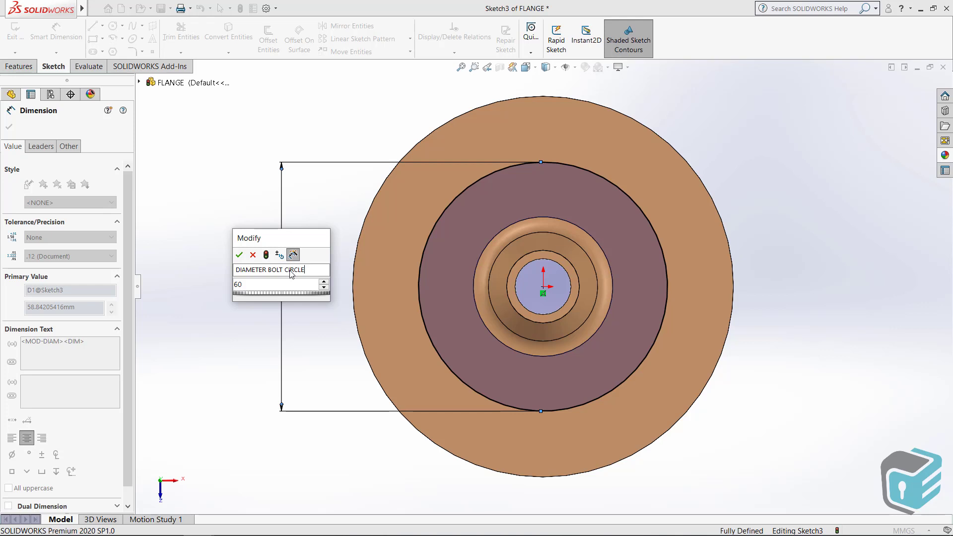
left_click(239, 255)
- Convert the 60 mm bolt circle to construction geometry
right_click(325, 211)
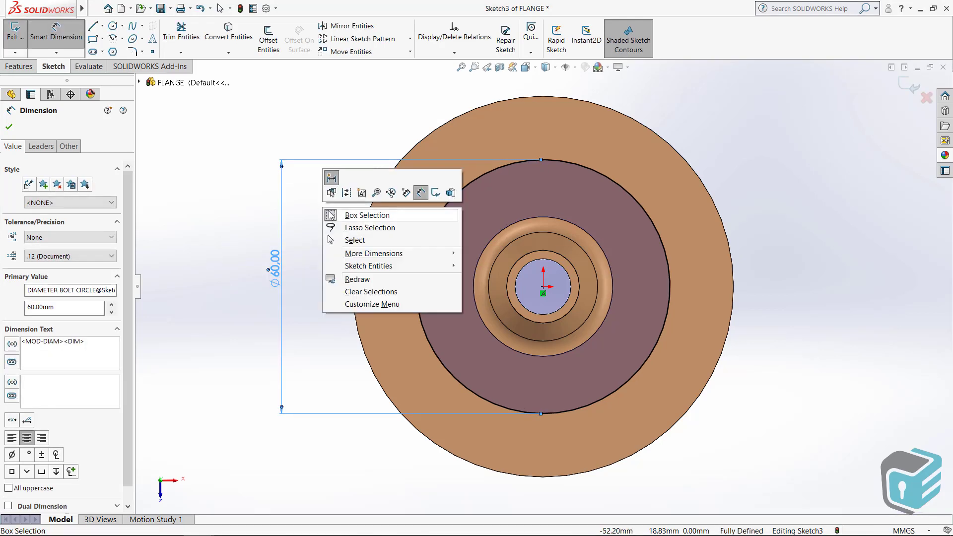
left_click(330, 214)
left_click(470, 184)
left_click(500, 141)
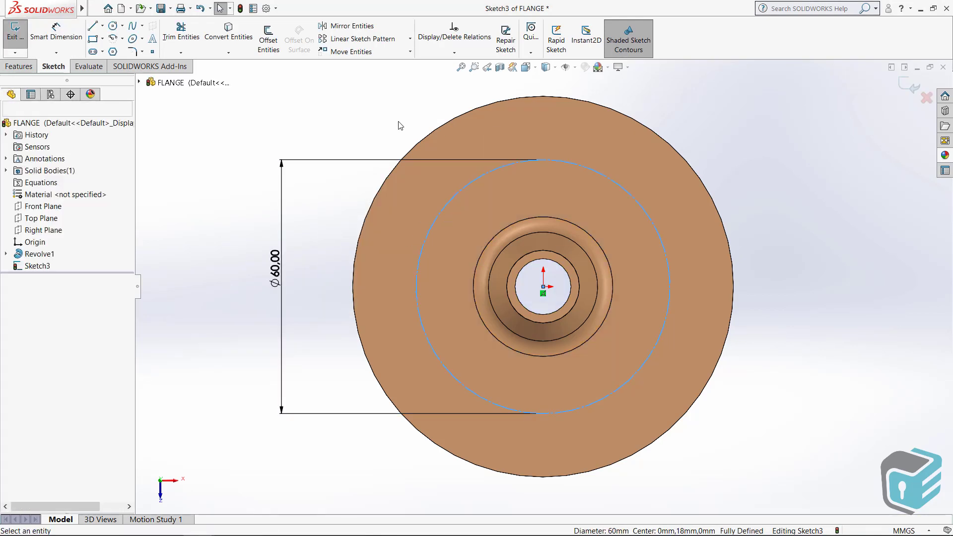
- Sketch a bolt hole circle about 9 mm in diameter, centred on the bolt circle directly above the origin
left_click(113, 26)
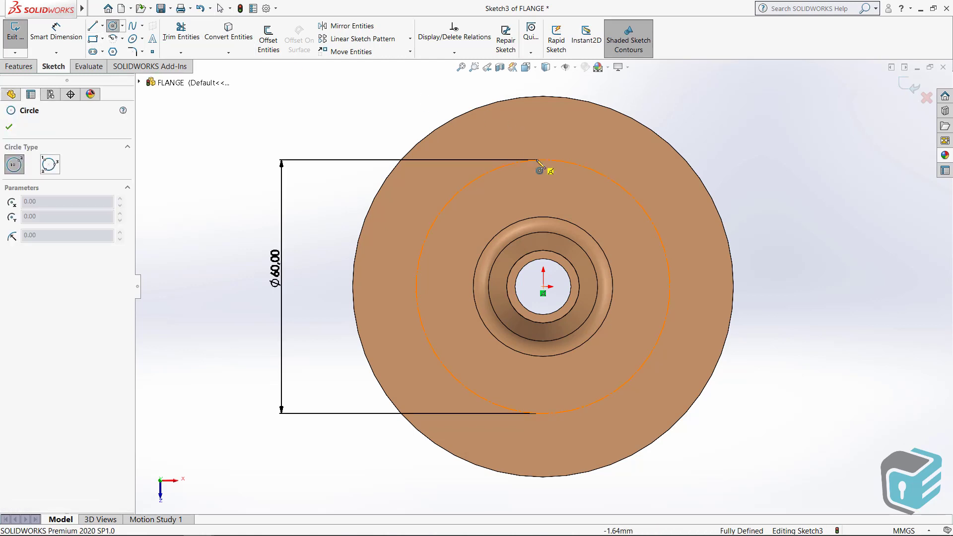
left_click(543, 160)
left_click(557, 148)
- Dimension the bolt hole's diameter at 14 mm and name the dimension DIAMETER BOLT SIZE
right_click_drag(369, 111, 385, 92)
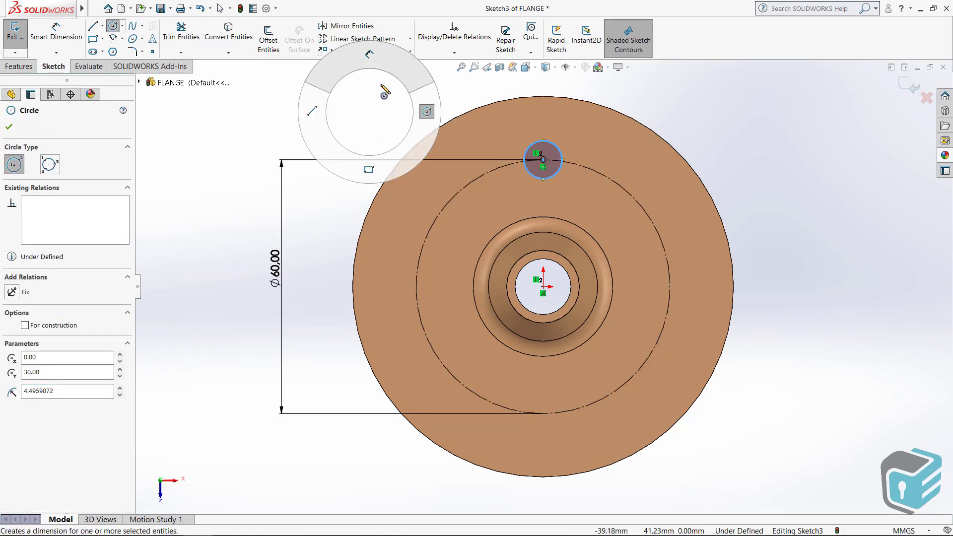
left_click(535, 145)
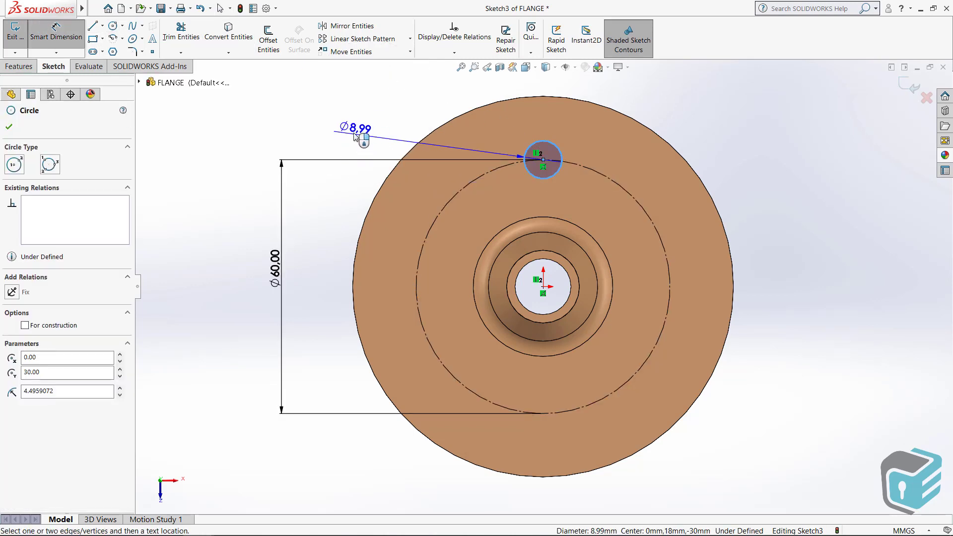
left_click(355, 136)
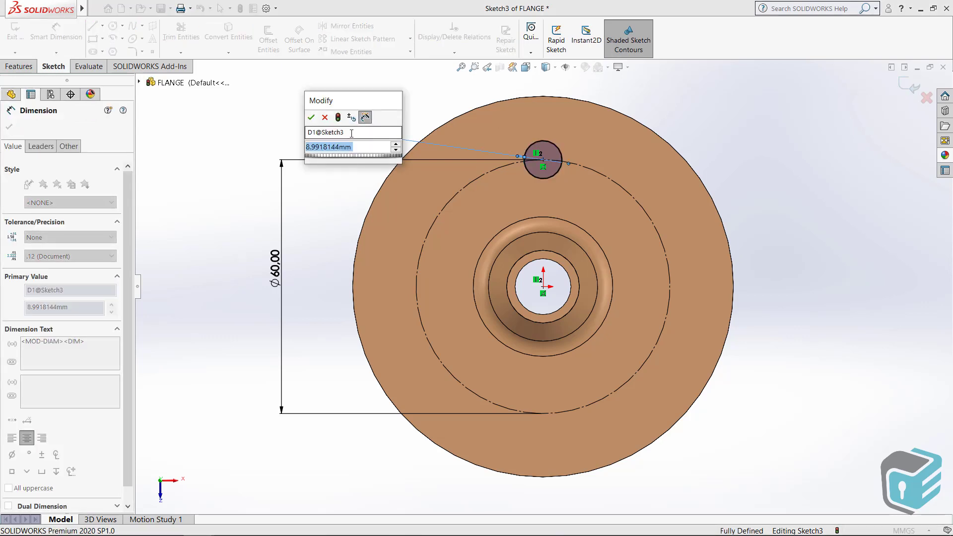
left_click(351, 133)
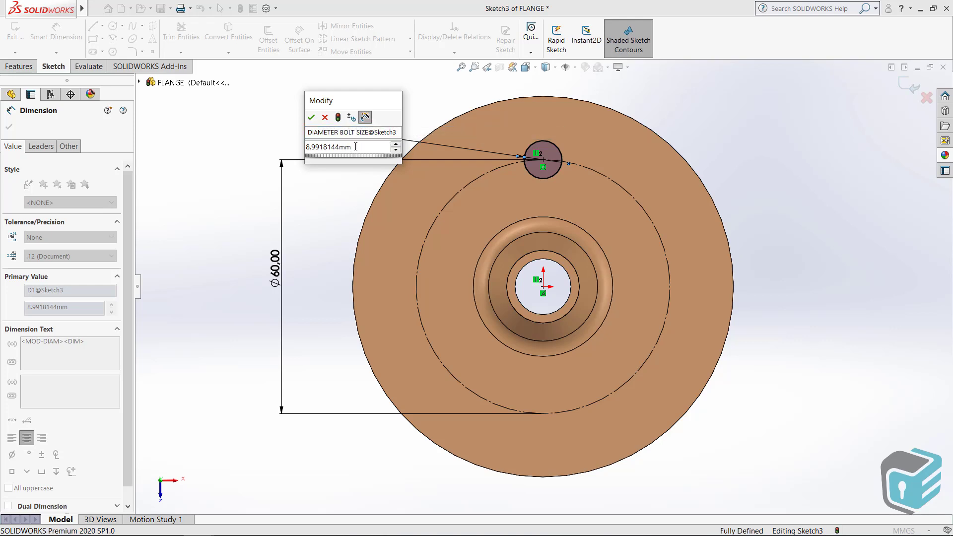
double_click(356, 147)
type("14")
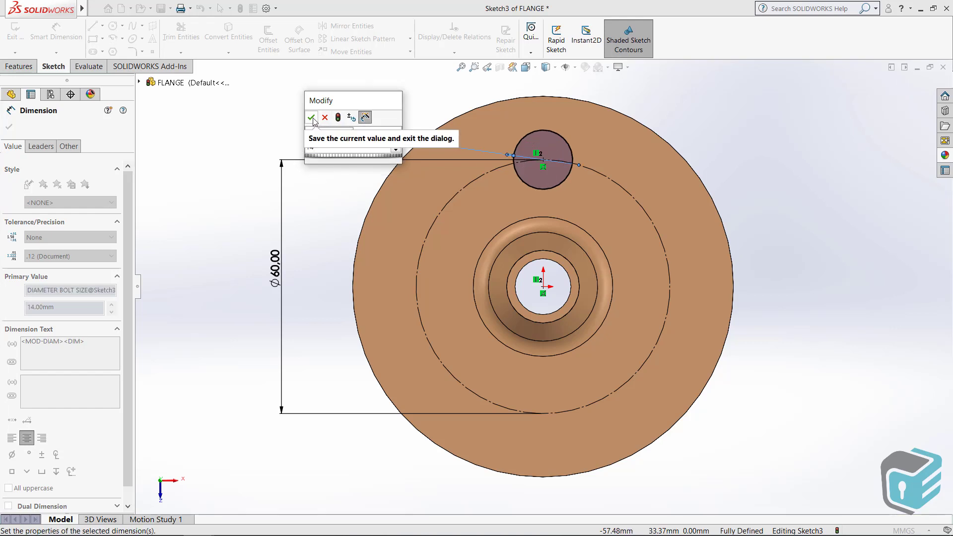
left_click(311, 117)
- Cut the bolt hole through the flange with an Extruded Cut using the Through All end condition
left_click(19, 66)
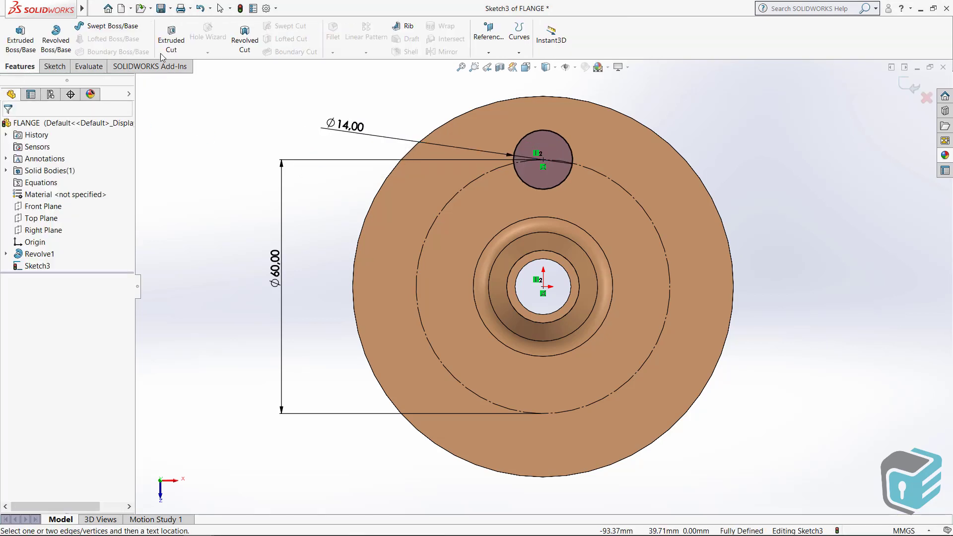
left_click(171, 39)
left_click(79, 196)
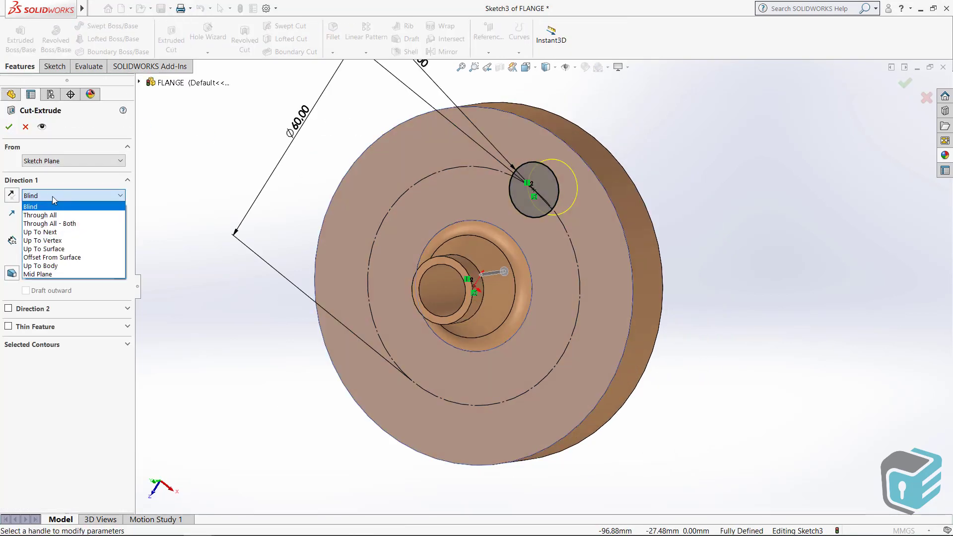
left_click(39, 210)
left_click(8, 128)
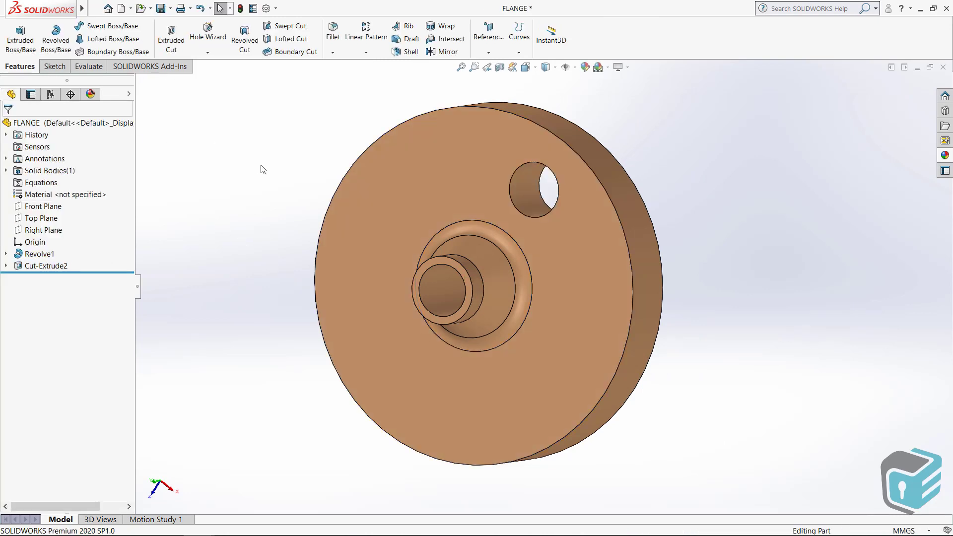
- Create a circular pattern of the bolt hole about the flange's outer cylindrical face with 4 equally spaced instances over 360 degrees
left_click(368, 52)
left_click(385, 77)
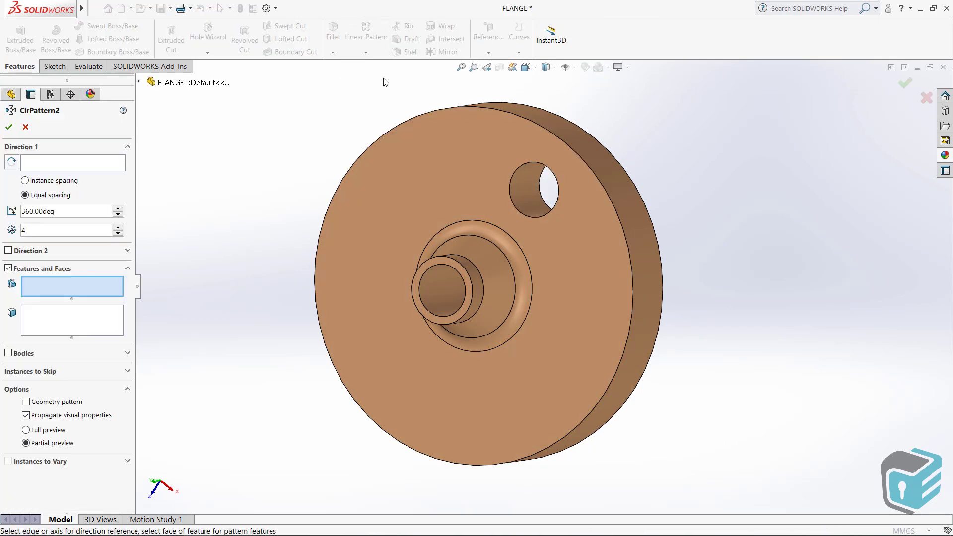
left_click(82, 167)
left_click(607, 168)
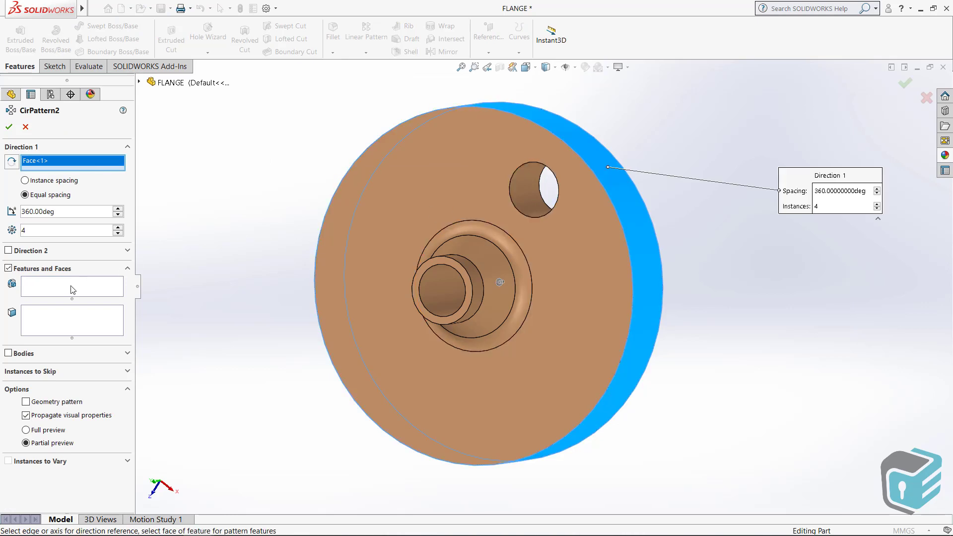
left_click(528, 187)
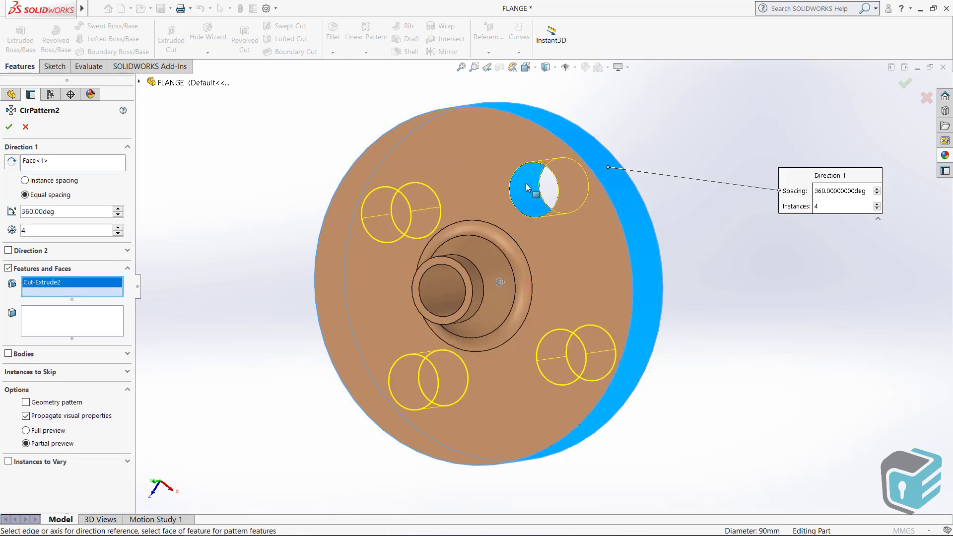
double_click(67, 213)
key("Tab")
left_click(8, 127)
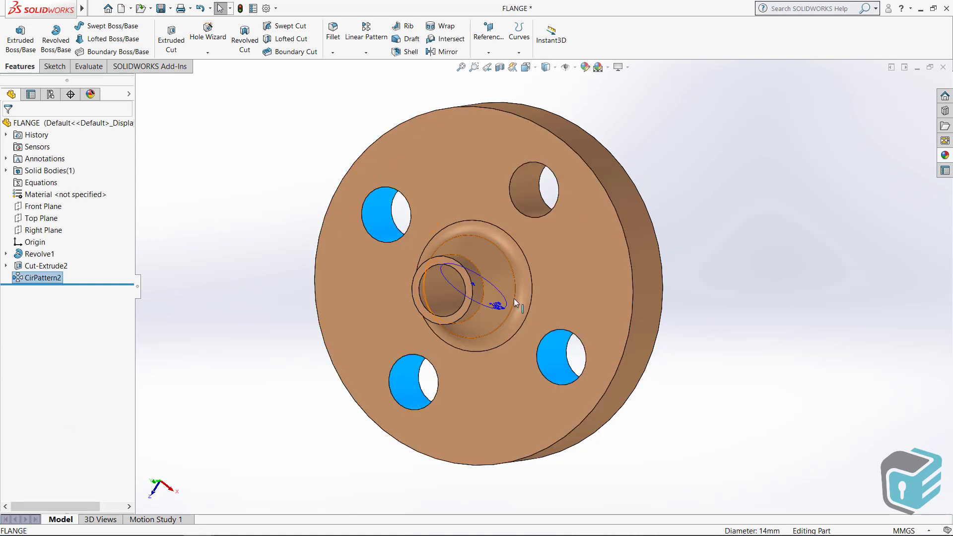
- Rename the circular pattern's instance count dimension as NUMBER OF BOLT
middle_click_drag(514, 299, 481, 331)
double_click(474, 284)
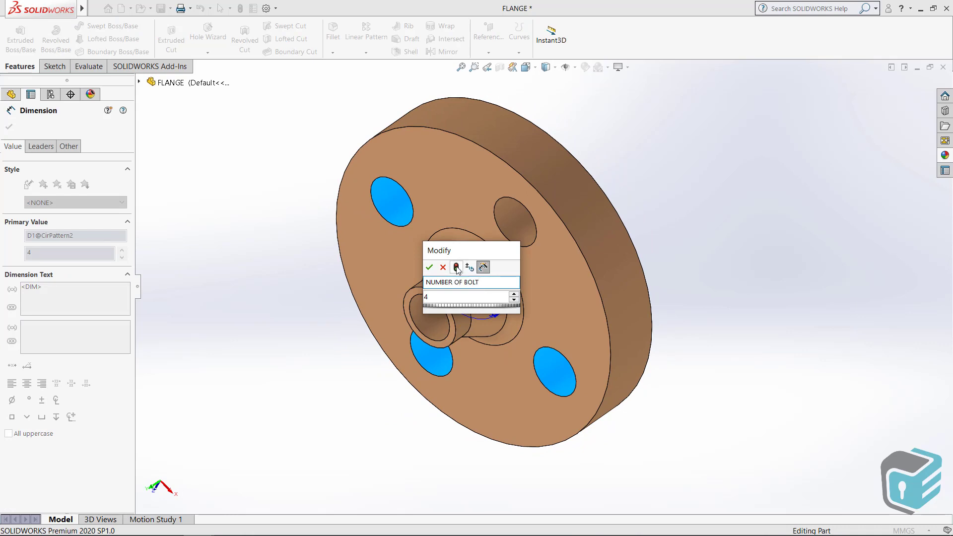
left_click(430, 267)
left_click(744, 238)
- Insert an auto-created design table into the flange part, keeping model edits allowed to update it
scroll(696, 309, "up", 1)
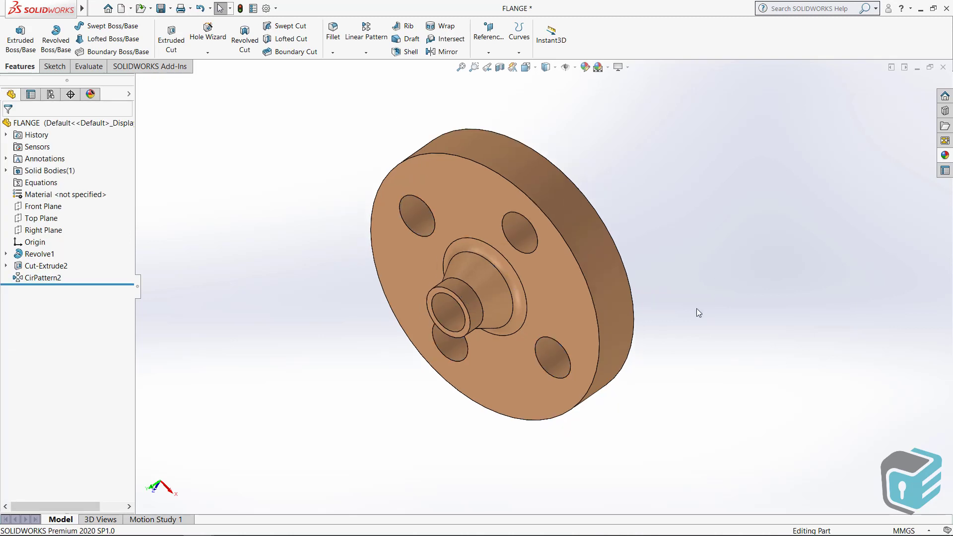
middle_click_drag(696, 308, 678, 289)
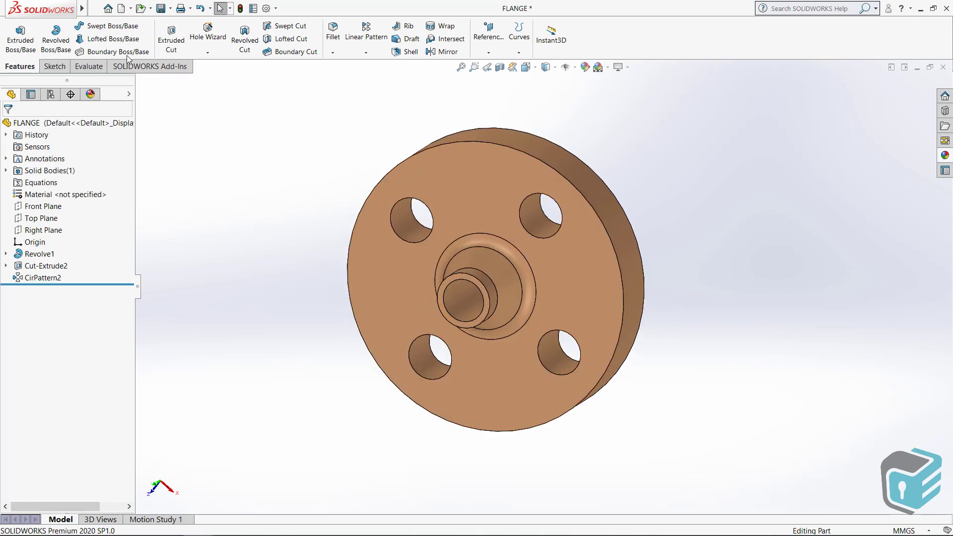
mouse_move(81, 9)
left_click(115, 9)
mouse_move(159, 8)
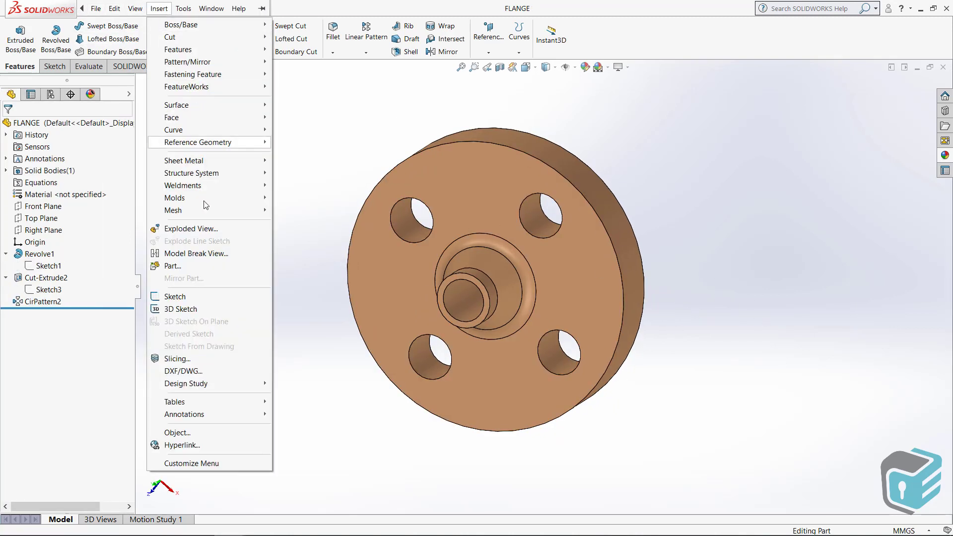
mouse_move(217, 403)
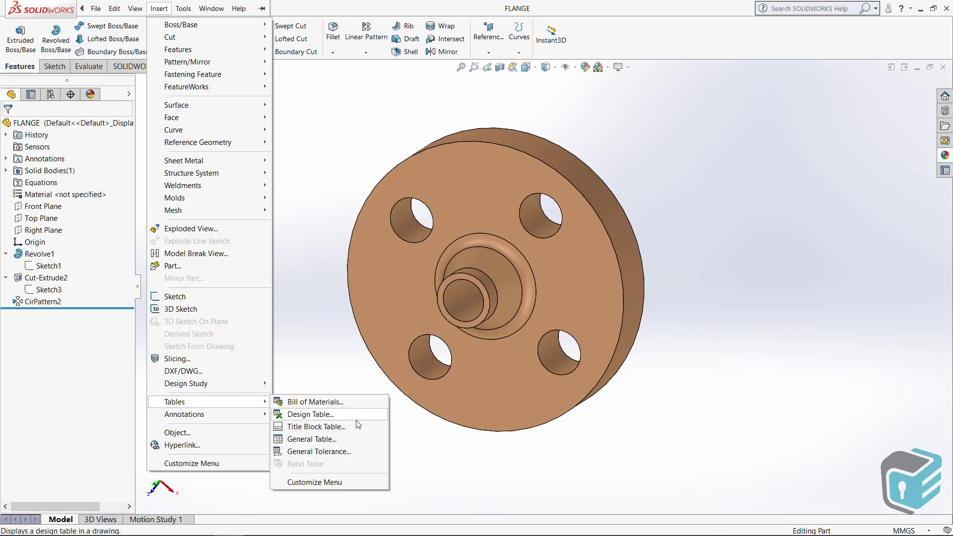
left_click(374, 420)
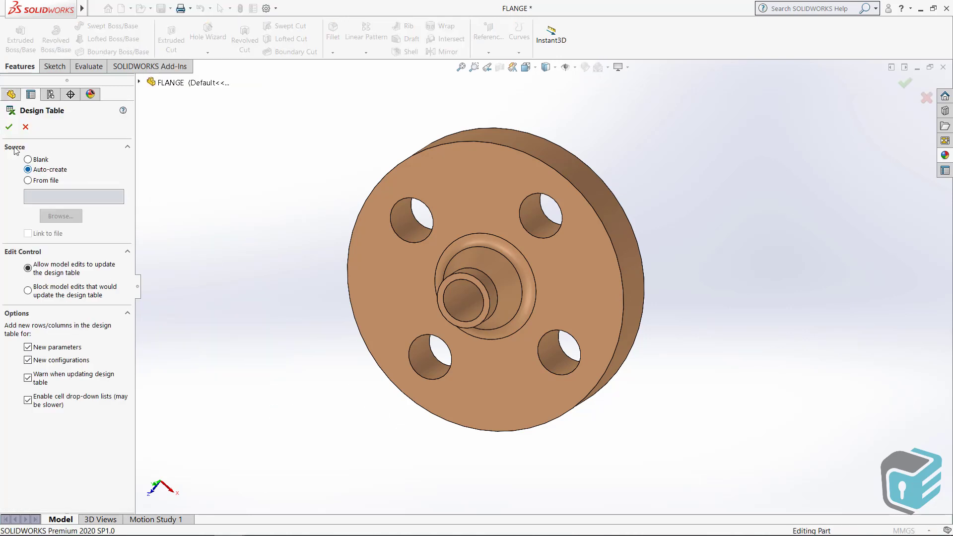
left_click(10, 128)
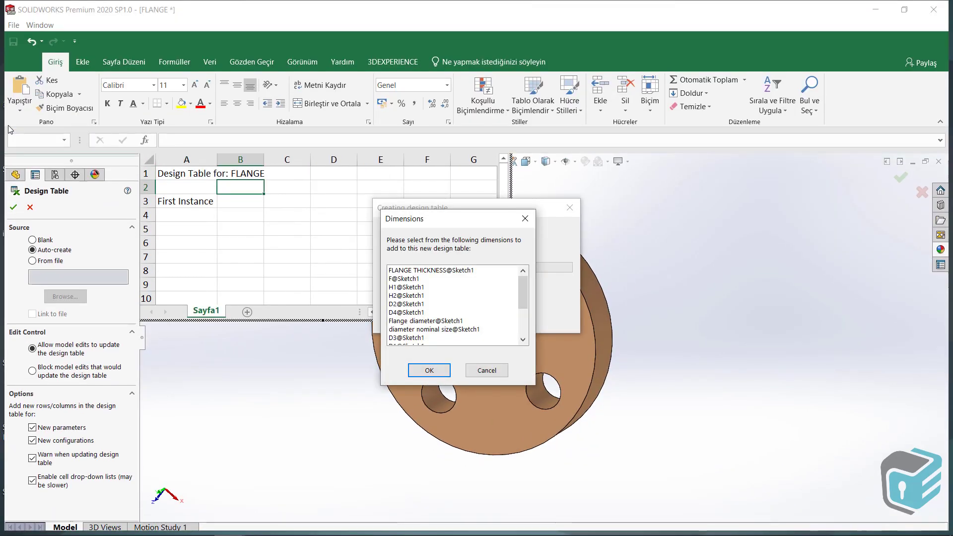
- Add all listed dimensions to the design table except D1, D2 and D5 of Sketch1, D1@Revolve1 and D3@CirPattern2
left_click(399, 272)
scroll(435, 325, "down", 3)
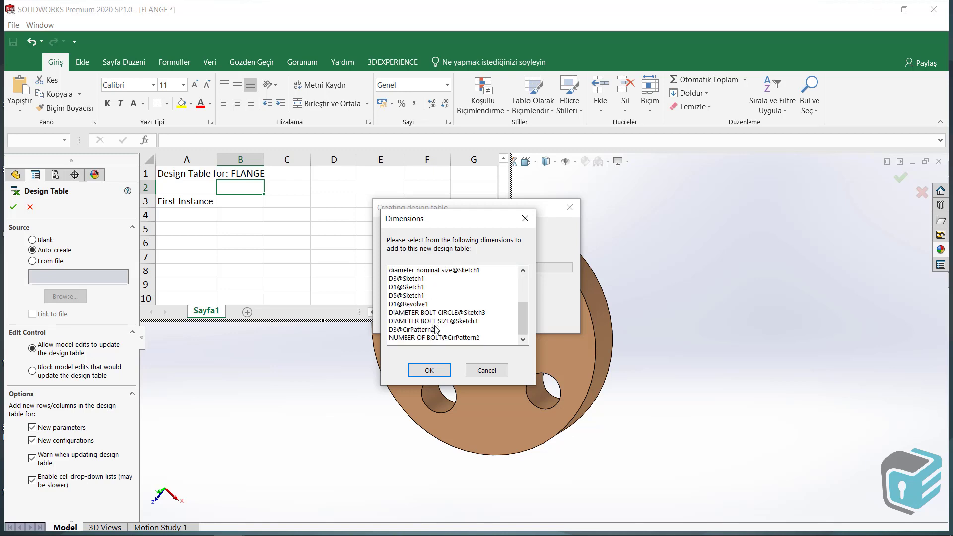
left_click(429, 338, "shift")
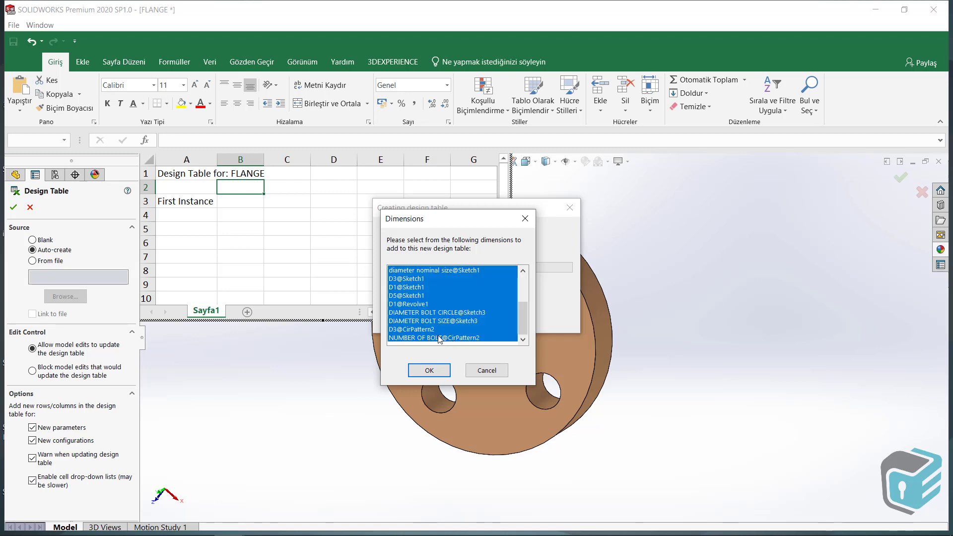
left_click(426, 330, "ctrl")
left_click(413, 304, "ctrl")
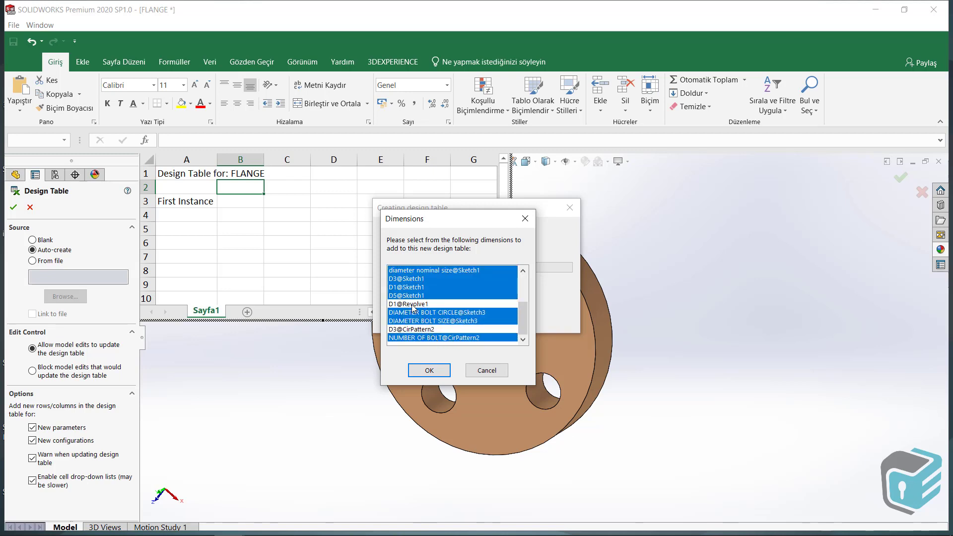
left_click(408, 296, "ctrl")
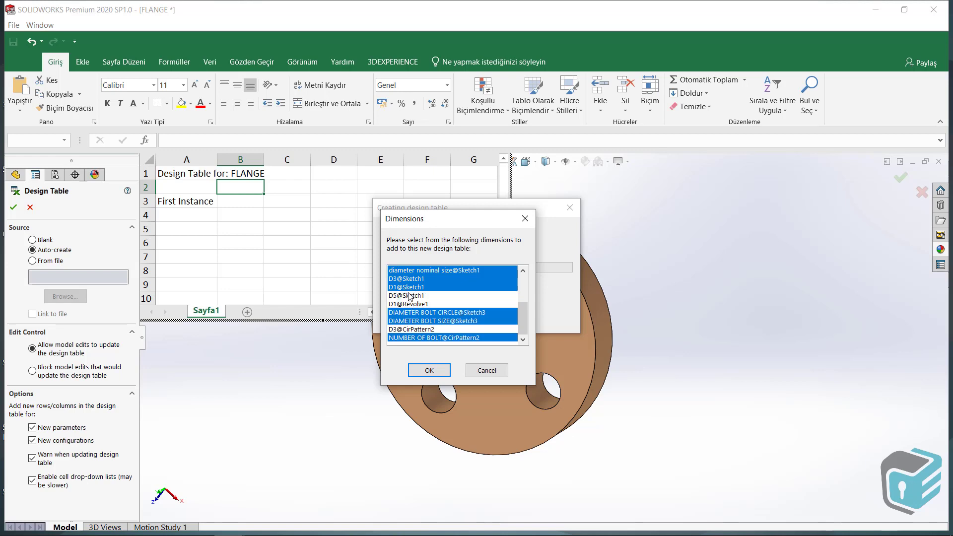
left_click(409, 288, "ctrl")
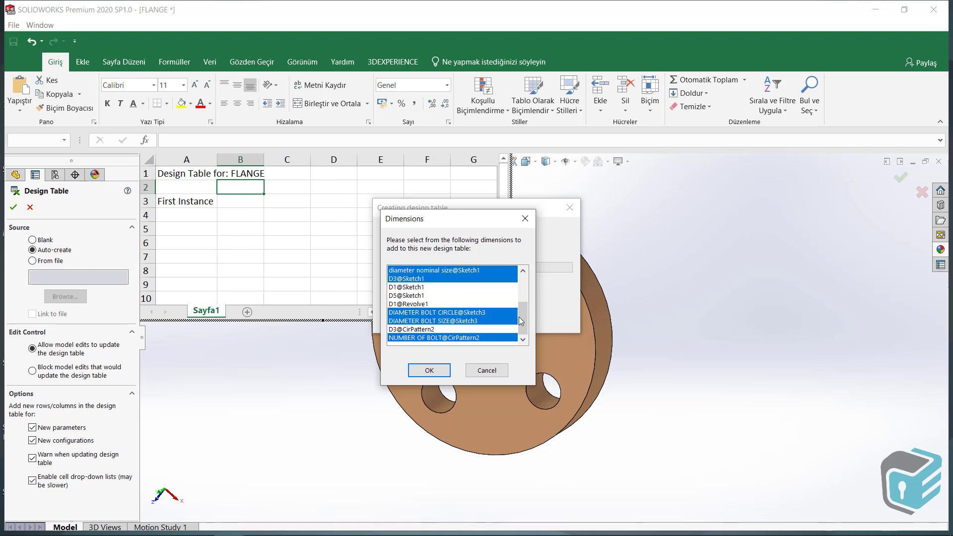
left_click_drag(522, 320, 523, 298)
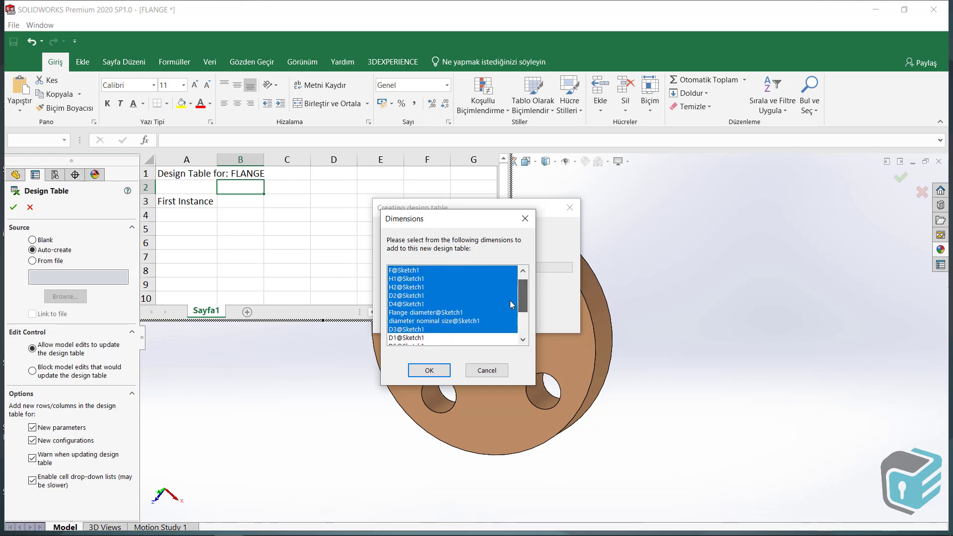
left_click(420, 296, "ctrl")
left_click(429, 370)
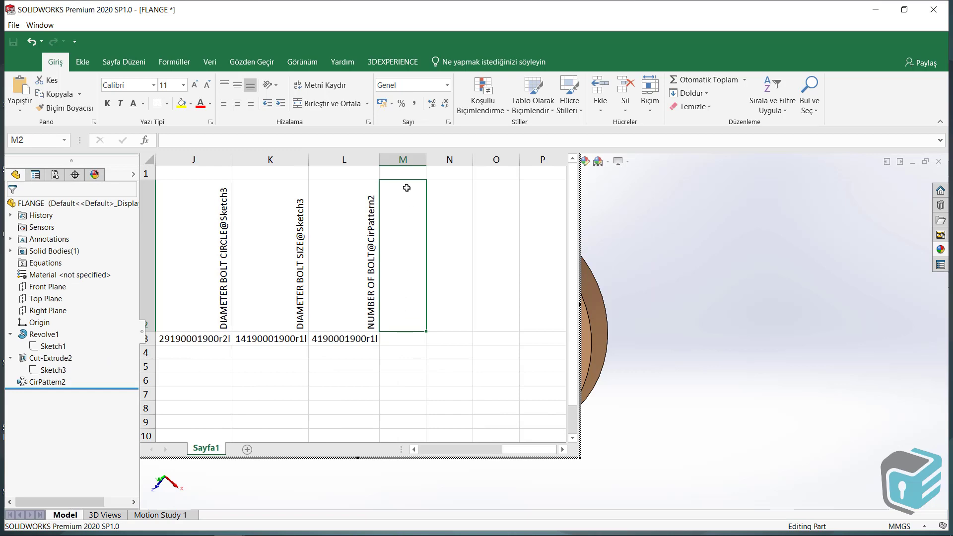
- Format design table columns A to M as numbers with two decimal places
left_click_drag(407, 164, 116, 206)
right_click(308, 264)
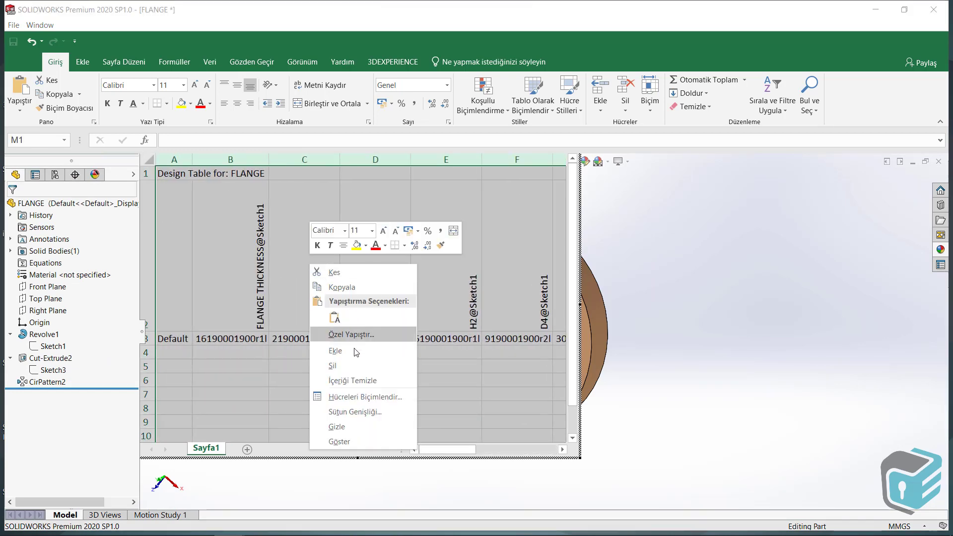
left_click(361, 395)
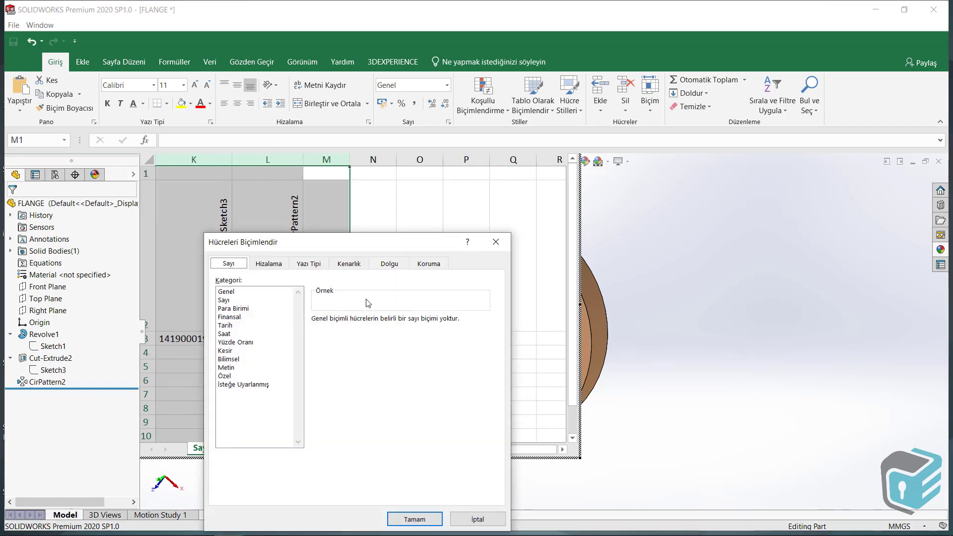
left_click(226, 301)
left_click(424, 519)
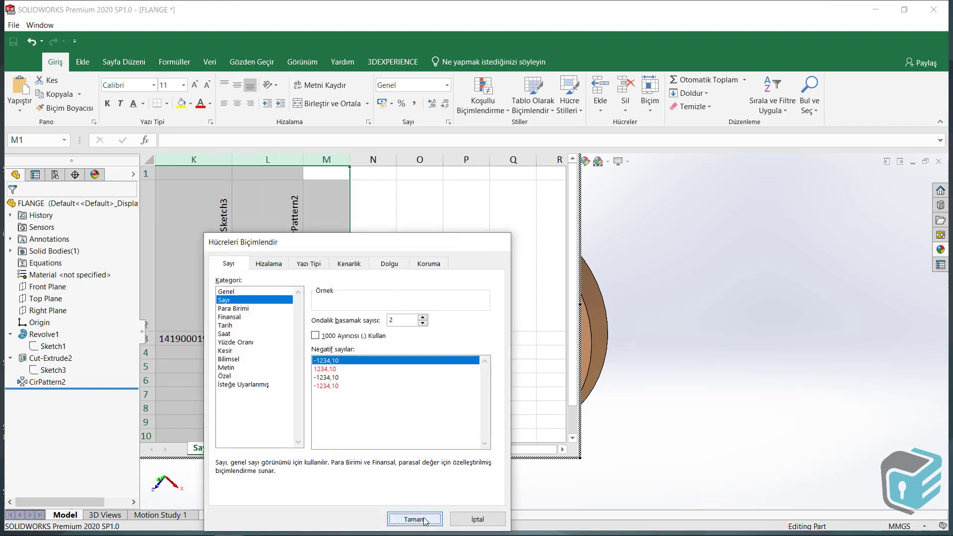
- Name the design table's configuration rows DN10, DN15, DN20 and DN25, continuing the series by filling down
left_click_drag(503, 454, 422, 454)
left_click(173, 336)
double_click(173, 336)
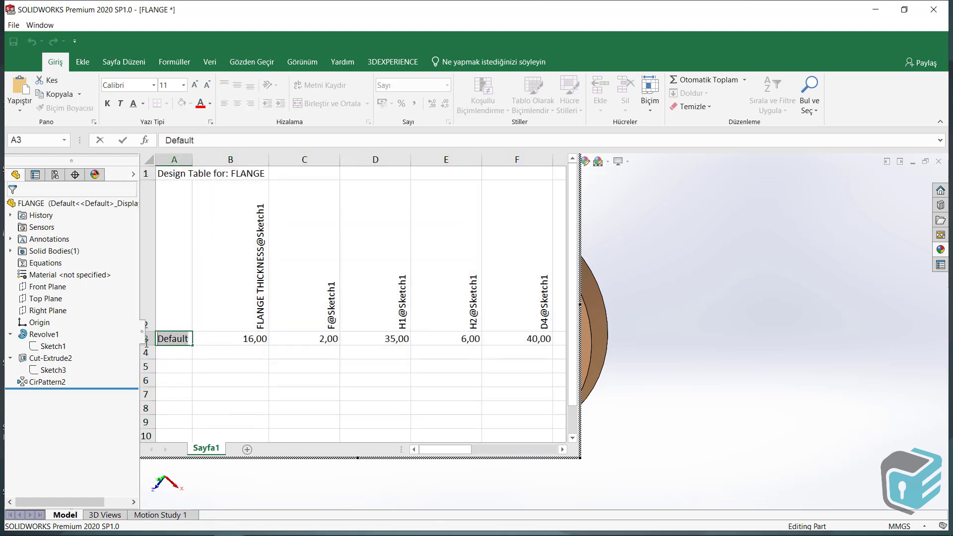
type("DN ")
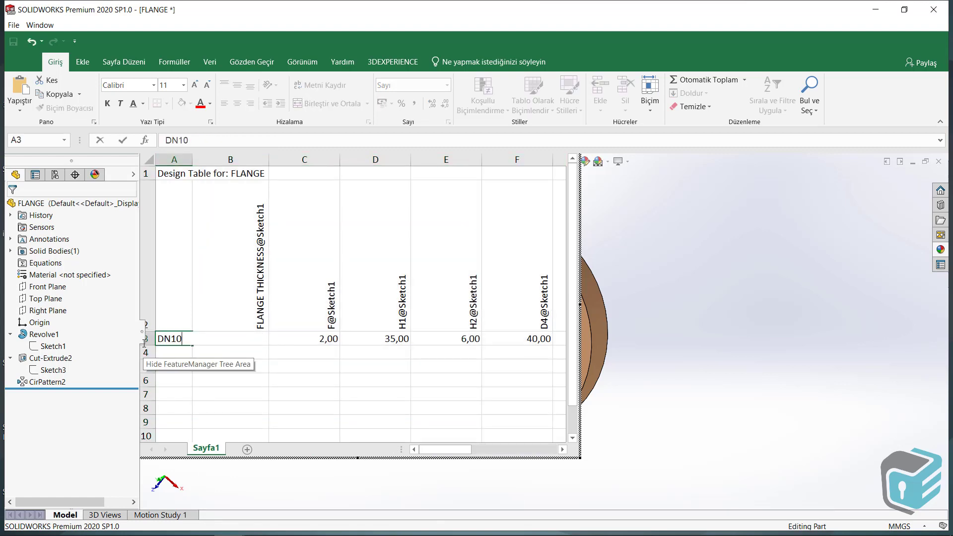
type("0")
left_click(173, 355)
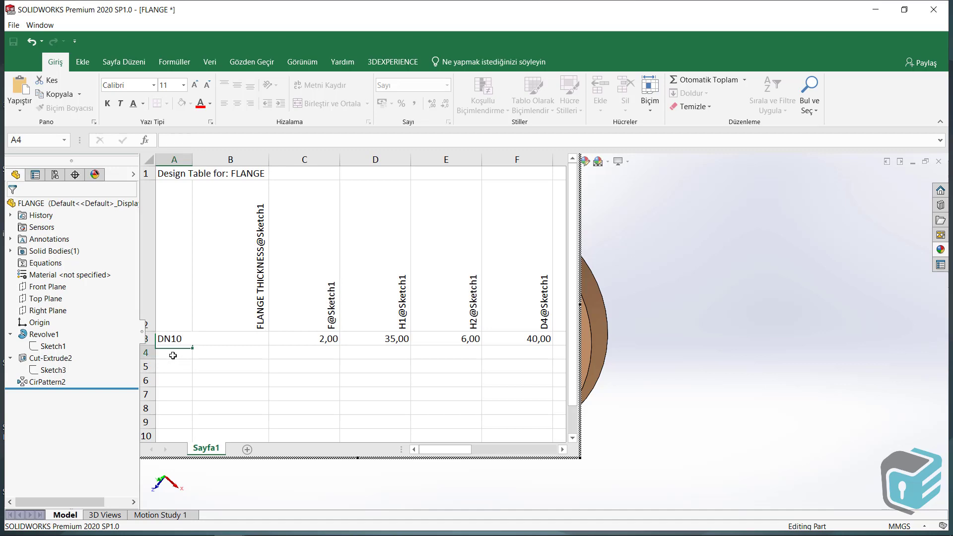
type("DN")
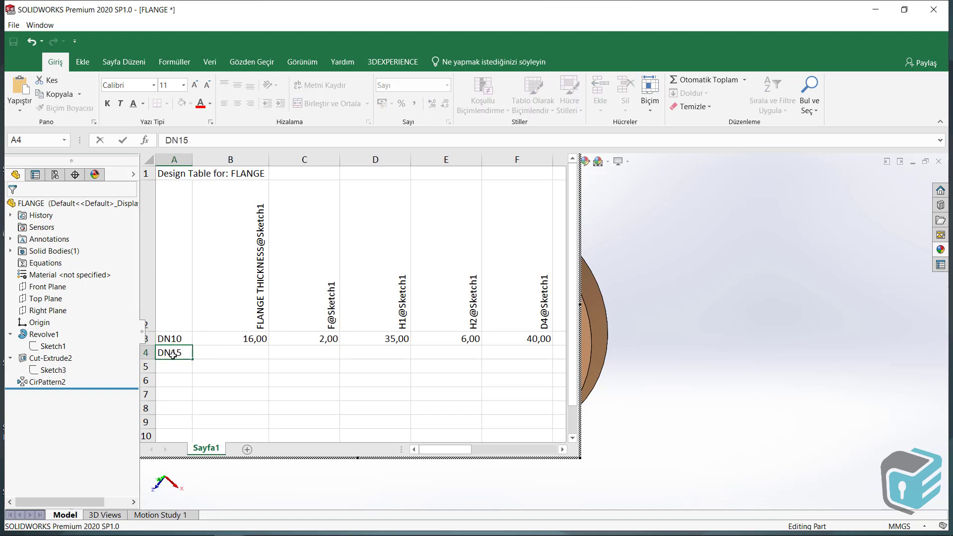
type("15")
key("Return")
left_click_drag(186, 338, 192, 386)
- Set FLANGE THICKNESS to 16 for DN15 and 18 for both DN20 and DN25
left_click(250, 353)
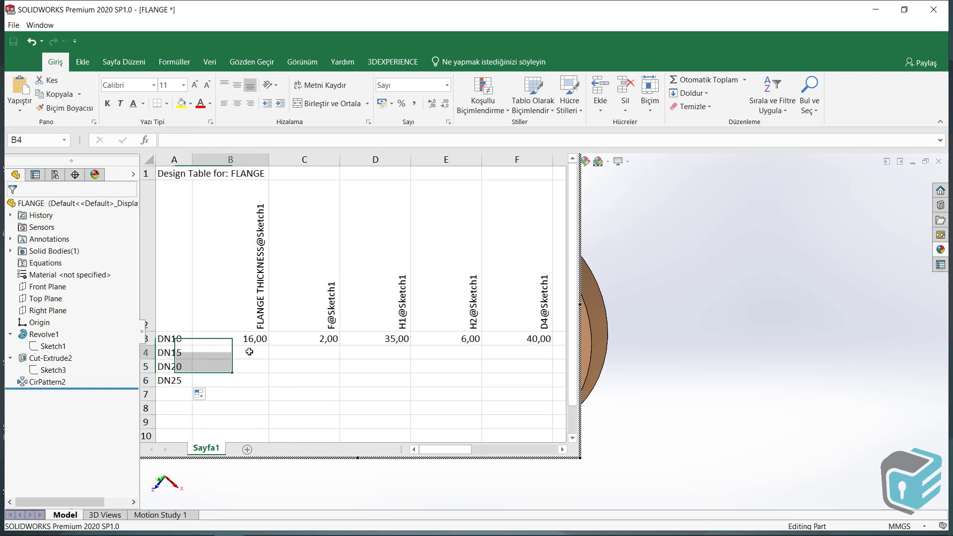
type("16")
key("Return")
type("18")
key("Return")
type("18")
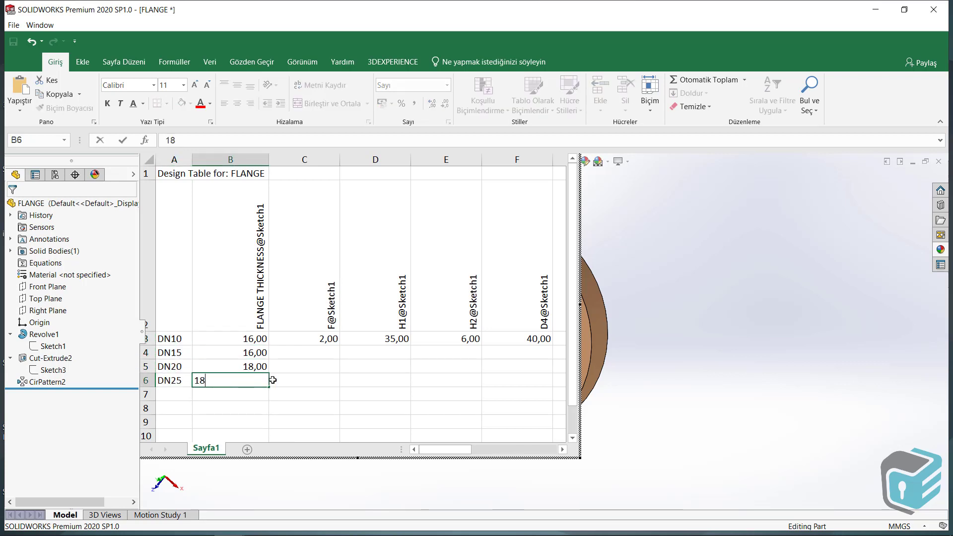
- Set H1 to 38 for DN15 and 40 for both DN20 and DN25
left_click(320, 352)
left_click(377, 351)
type("38")
key("Return")
type("40")
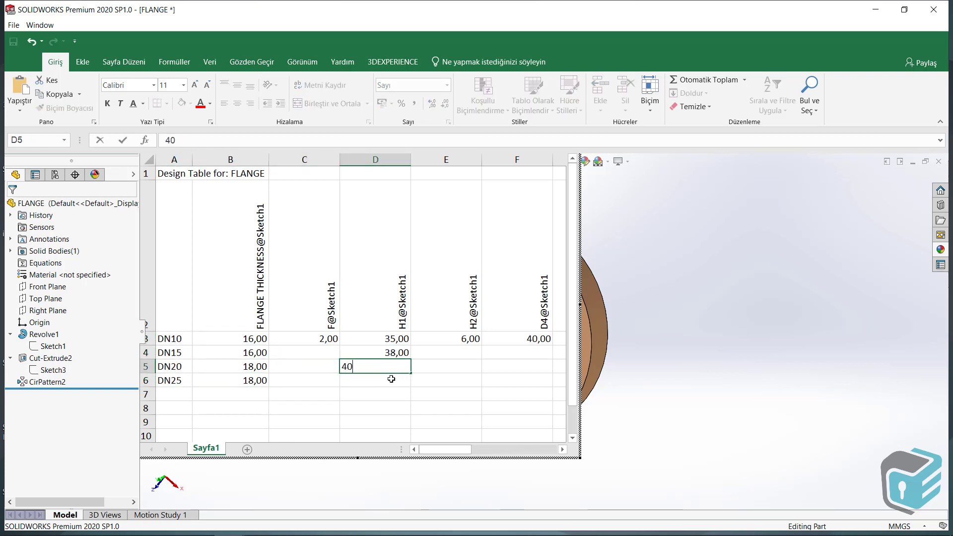
key("Return")
type("40")
- Set D4@Sketch1 to 45 for DN15, 58 for DN20 and 68 for DN25
left_click(521, 353)
type("45")
left_click(522, 367)
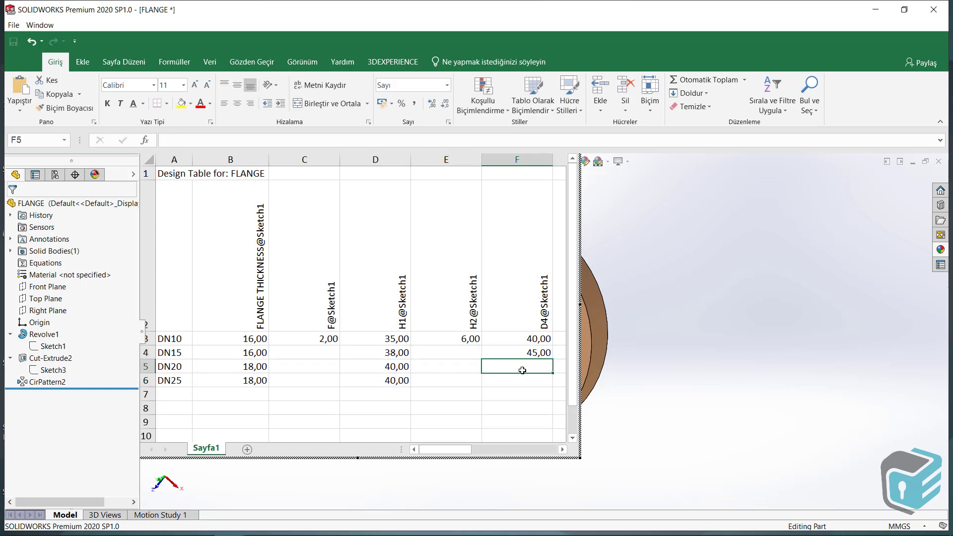
type("58")
left_click(522, 381)
type("68")
- Set the Flange diameter to 95 for DN15, 105 for DN20 and 115 for DN25
left_click(563, 450)
left_click(563, 449)
left_click(283, 354)
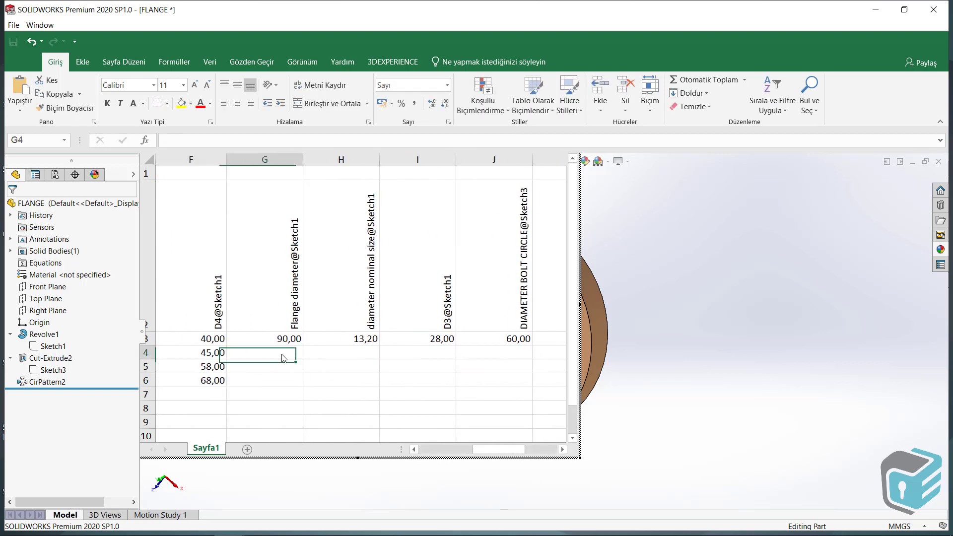
type("95")
left_click(279, 366)
type("105")
left_click(278, 380)
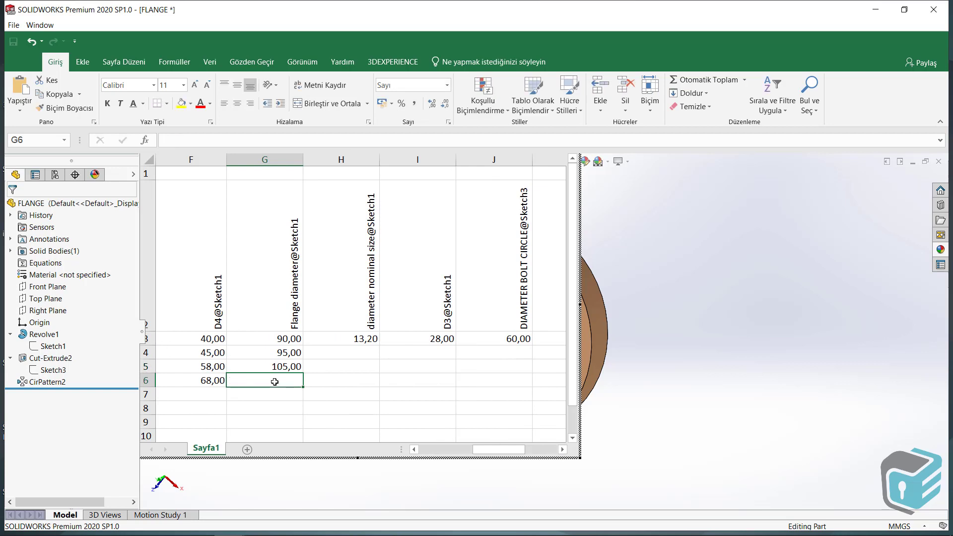
type("115")
- Set the diameter nominal size to 17,30 for DN15, 22,9 for DN20 and 29,7 for DN25
left_click(355, 353)
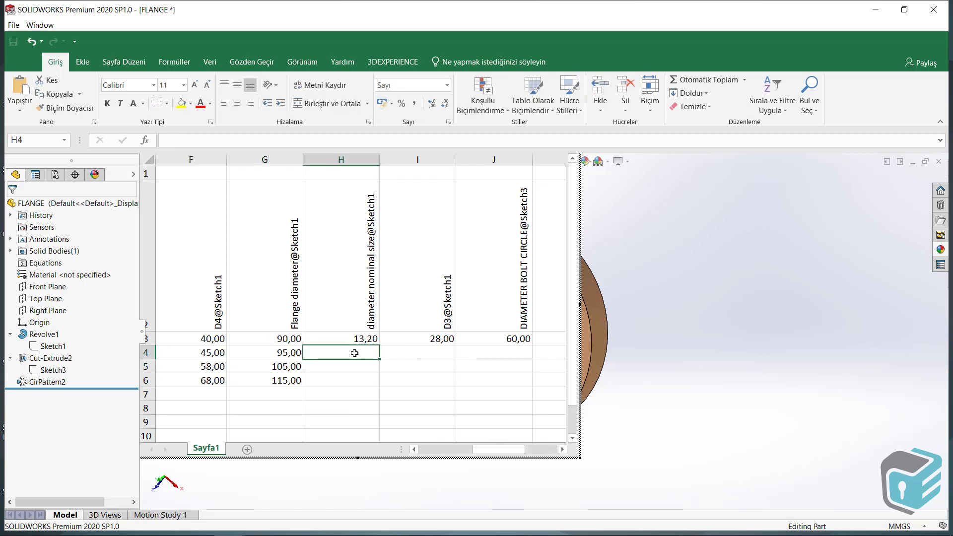
type("17,30")
left_click(345, 366)
type("22")
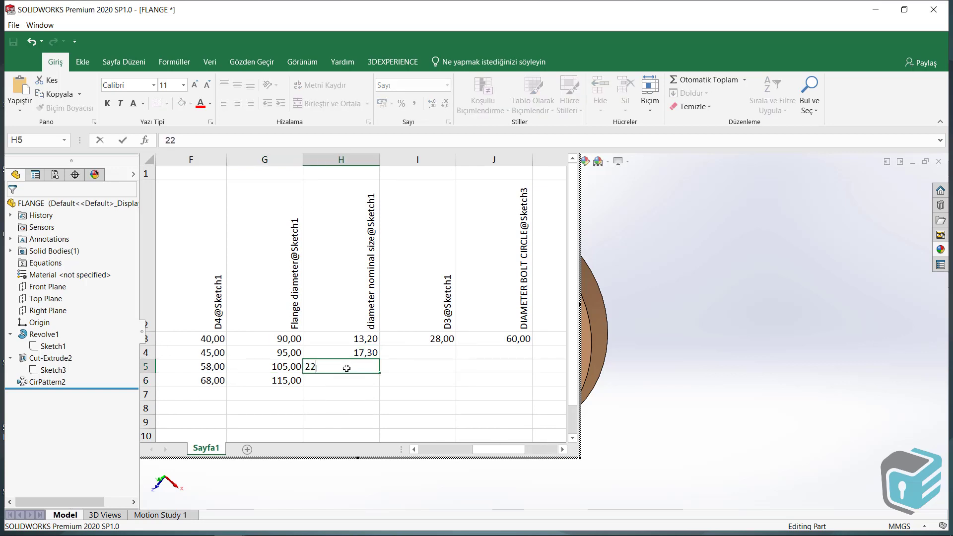
type(",9")
left_click(336, 383)
type("29,7")
- Set D3@Sketch1 to 32 for DN15, 40 for DN20 and 46 for DN25
left_click(419, 353)
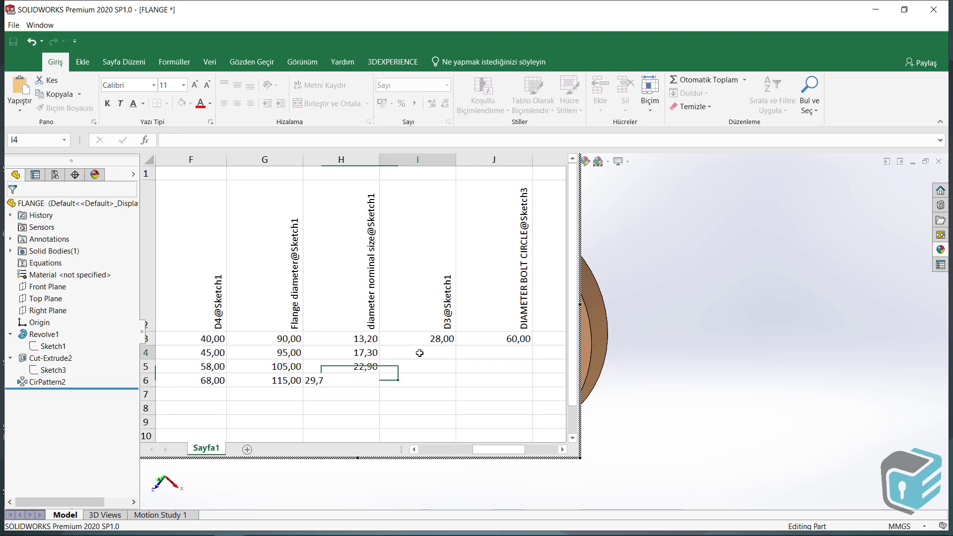
type("32")
left_click(419, 367)
type("40")
left_click(419, 381)
type("46")
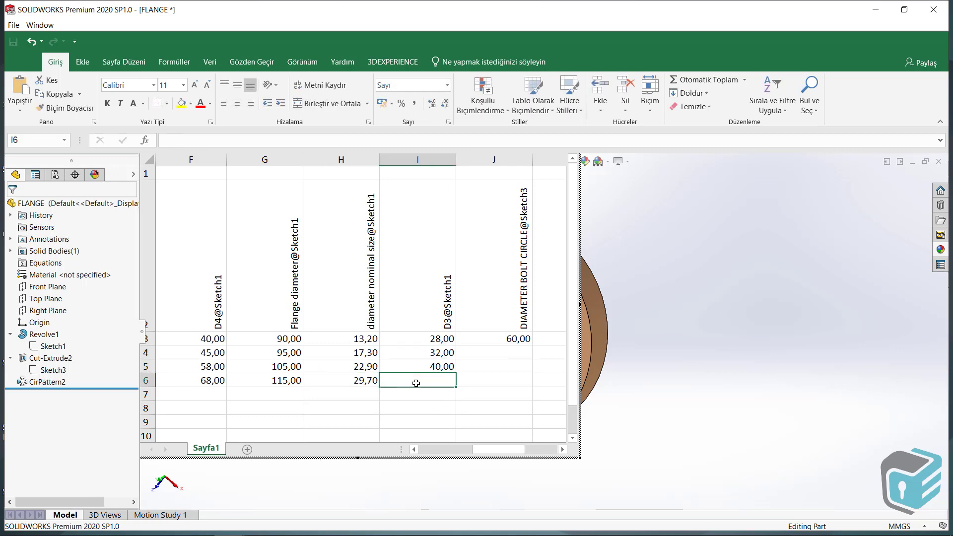
- Set DIAMETER BOLT CIRCLE to 65 for DN15, 75 for DN20 and 85 for DN25
left_click(514, 349)
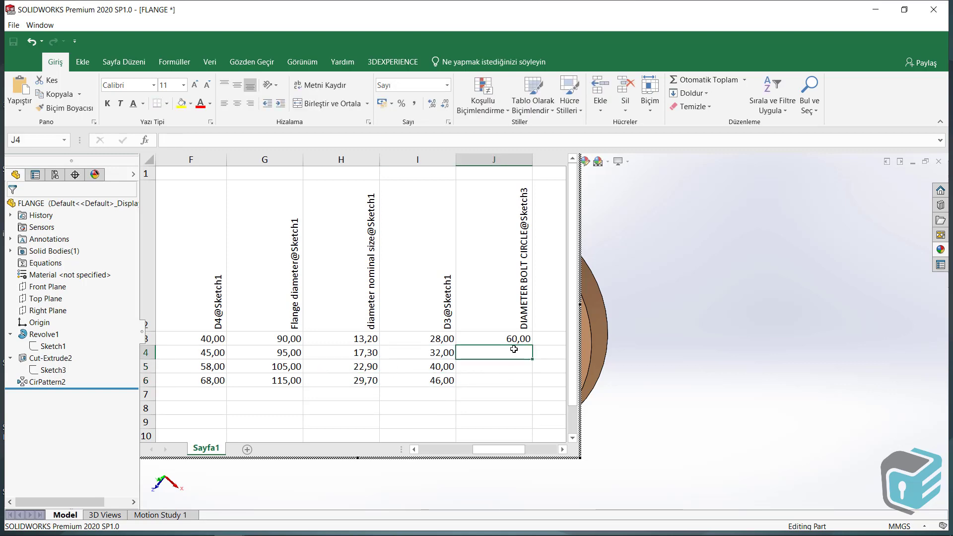
type("65")
left_click(511, 368)
type("75")
left_click(511, 382)
type("85")
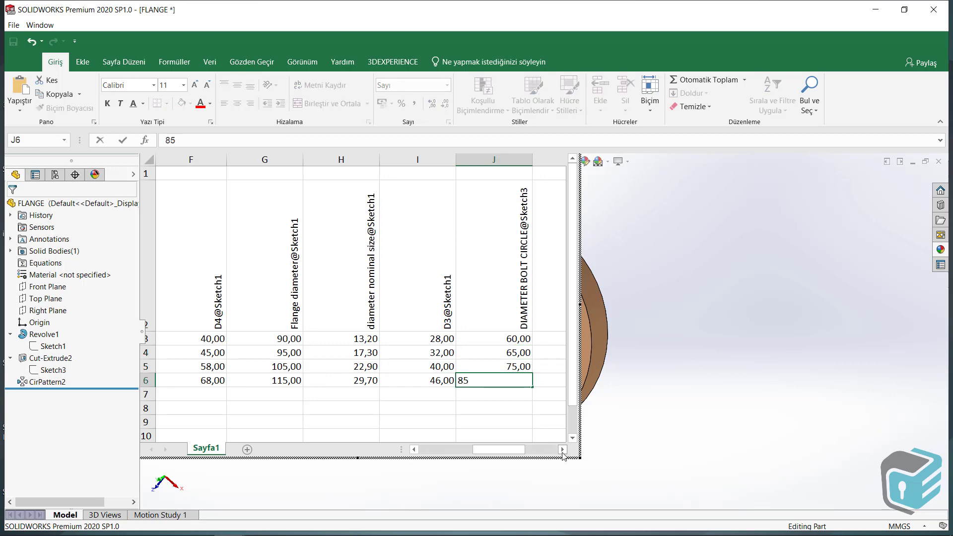
- Close the design table to generate the DN10, DN15, DN20 and DN25 configurations
left_click(562, 450)
left_click(562, 449)
left_click(562, 450)
left_click(372, 352)
left_click(427, 353)
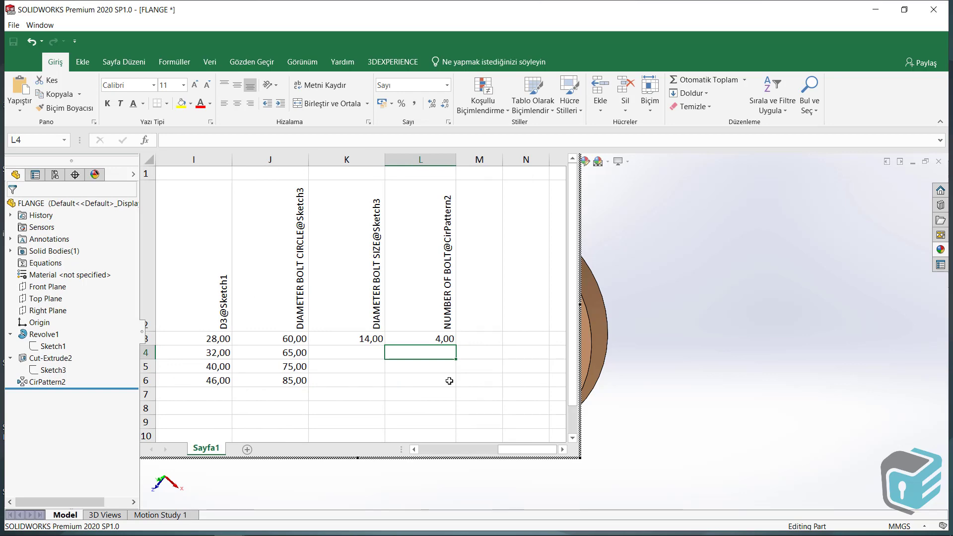
left_click(708, 294)
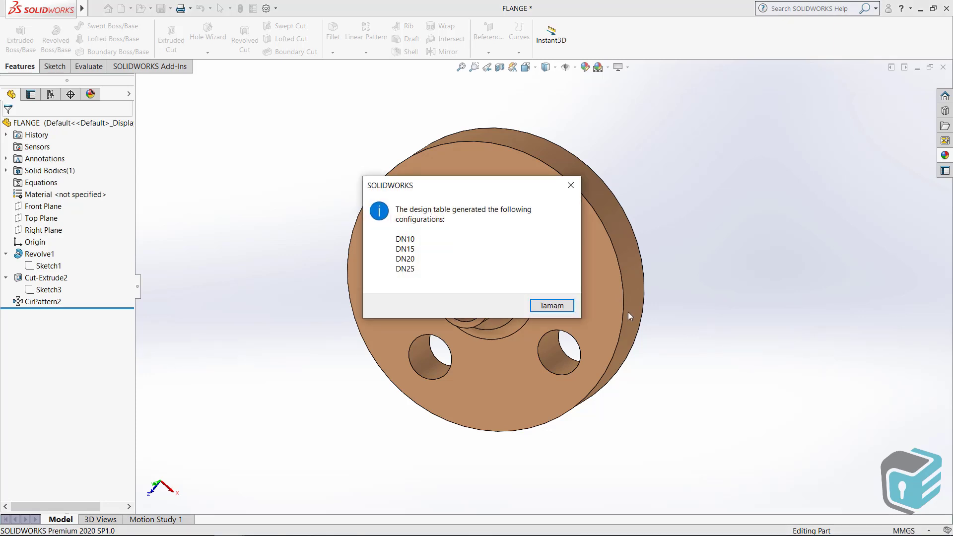
left_click(553, 306)
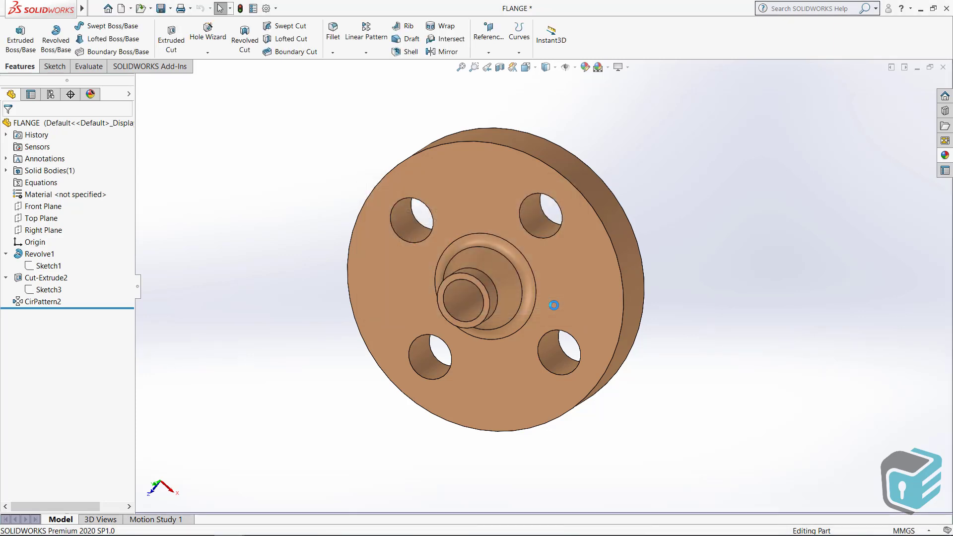
- Activate the DN10, DN15, DN20 and DN25 configurations in turn to check how the flange changes size
left_click(51, 94)
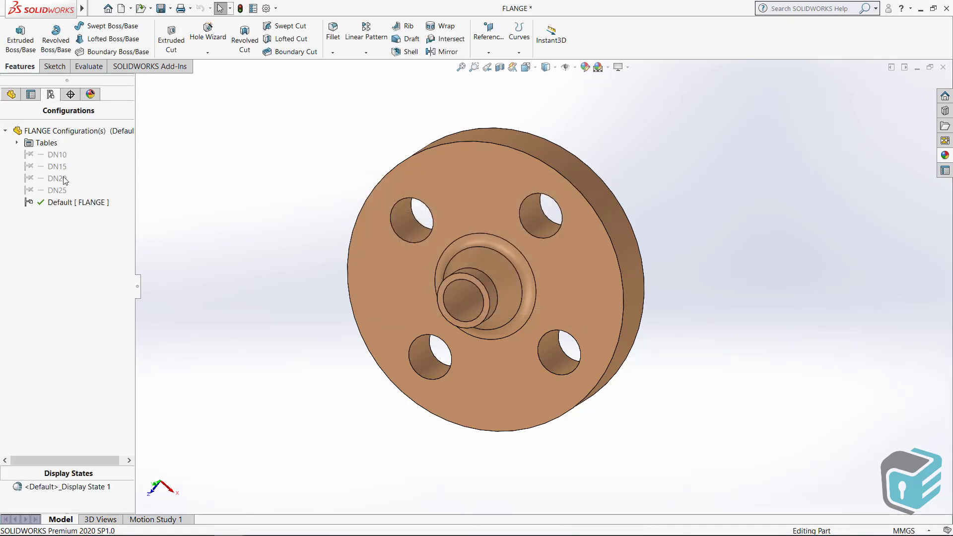
double_click(56, 155)
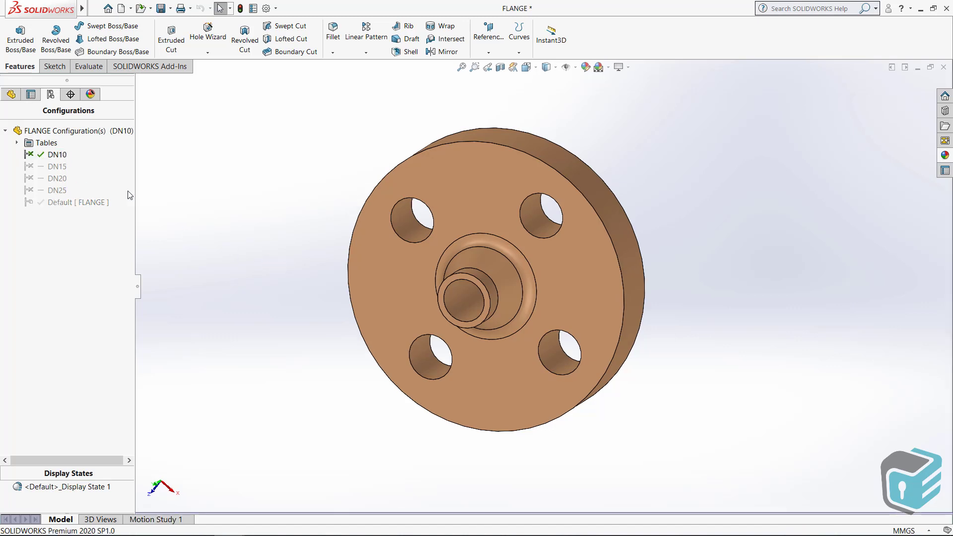
double_click(59, 167)
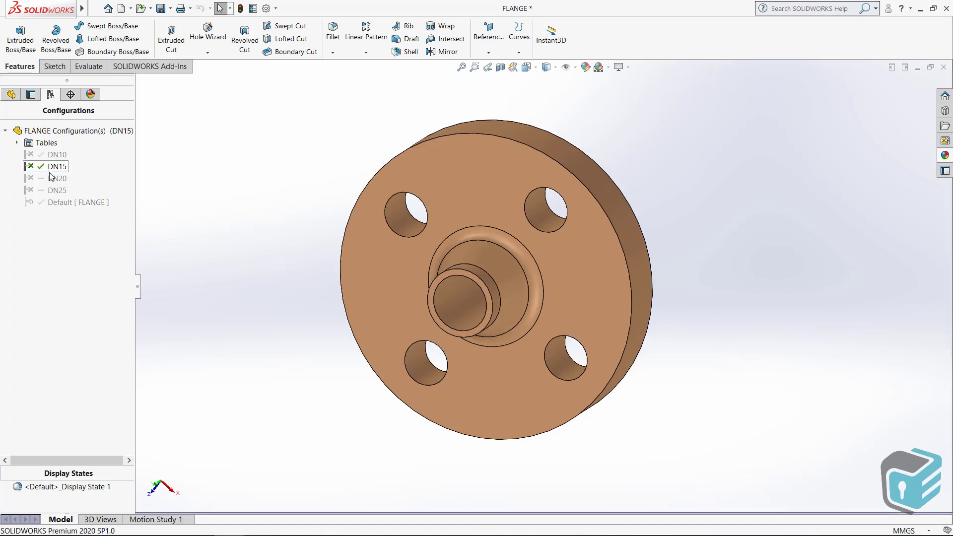
double_click(54, 178)
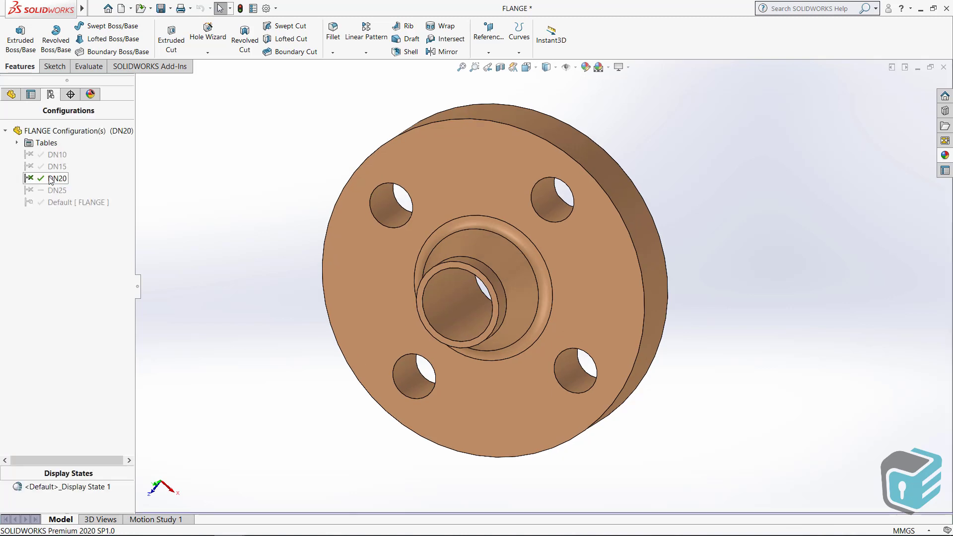
double_click(50, 191)
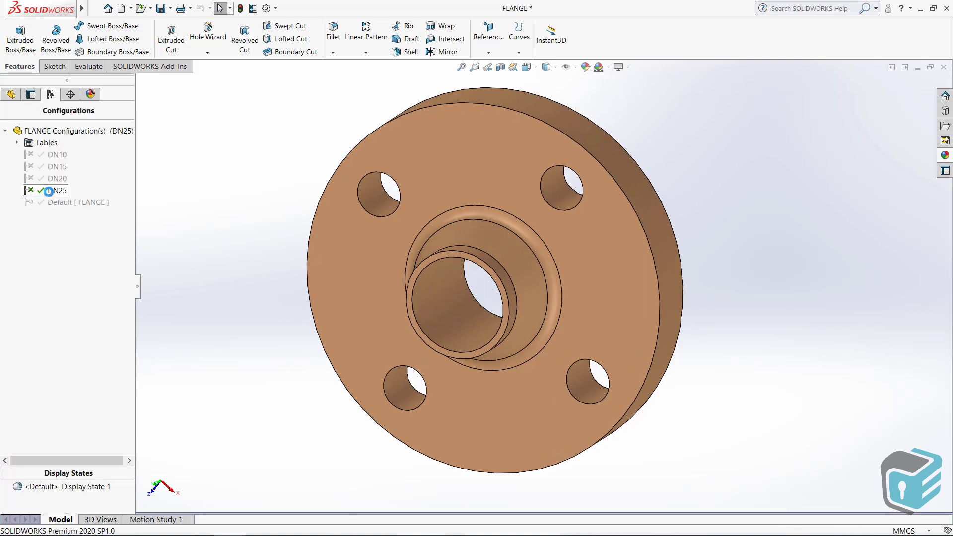
scroll(231, 239, "up", 2)
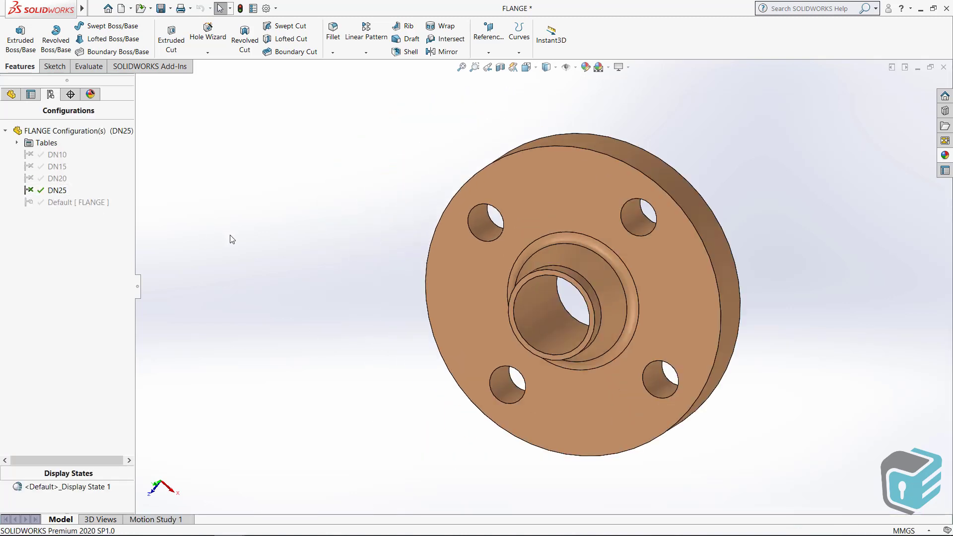
- Reopen the design table for editing without adding new rows or columns, and enlarge its frame
left_click(17, 143)
right_click(66, 157)
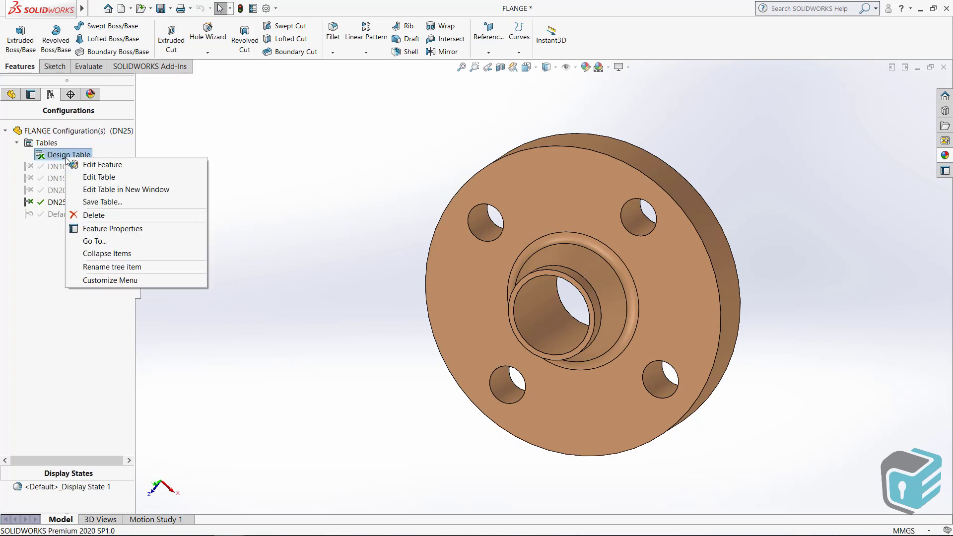
left_click(96, 176)
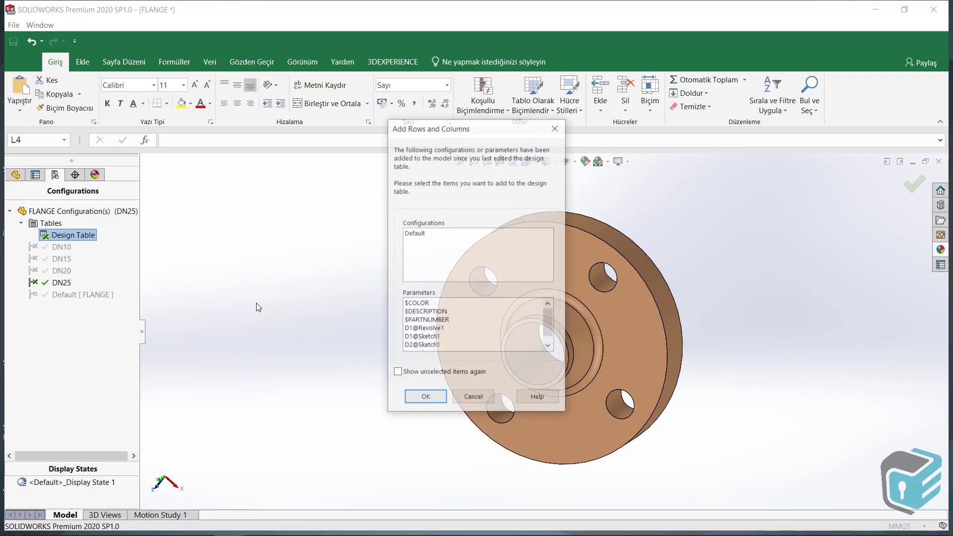
left_click(481, 399)
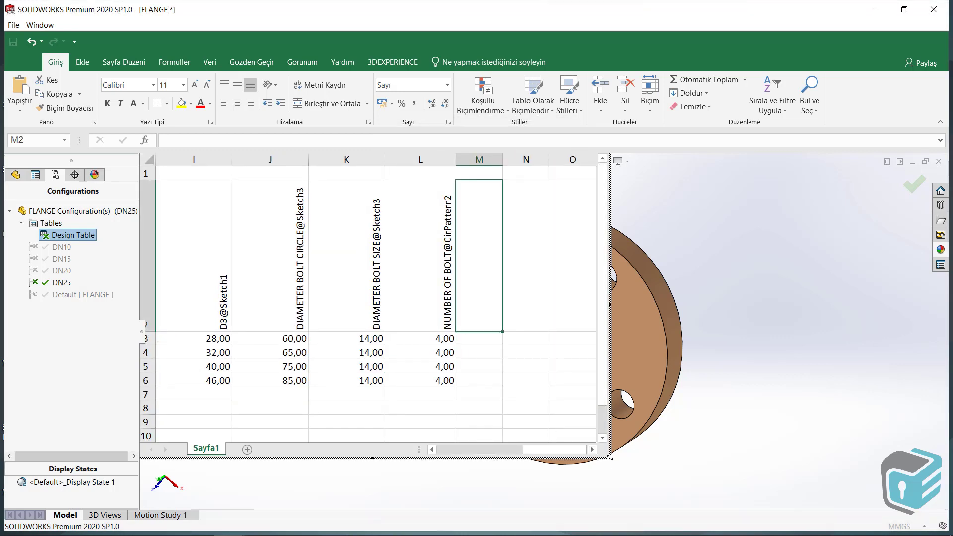
left_click_drag(610, 458, 791, 491)
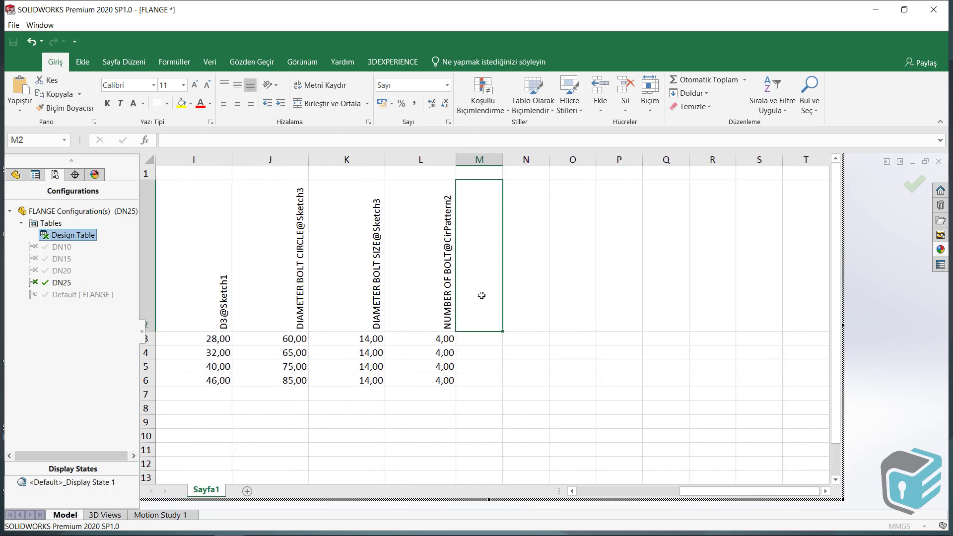
- Add suppression-state columns for Cut-Extrude2 and CirPattern2 to the design table
left_click(15, 177)
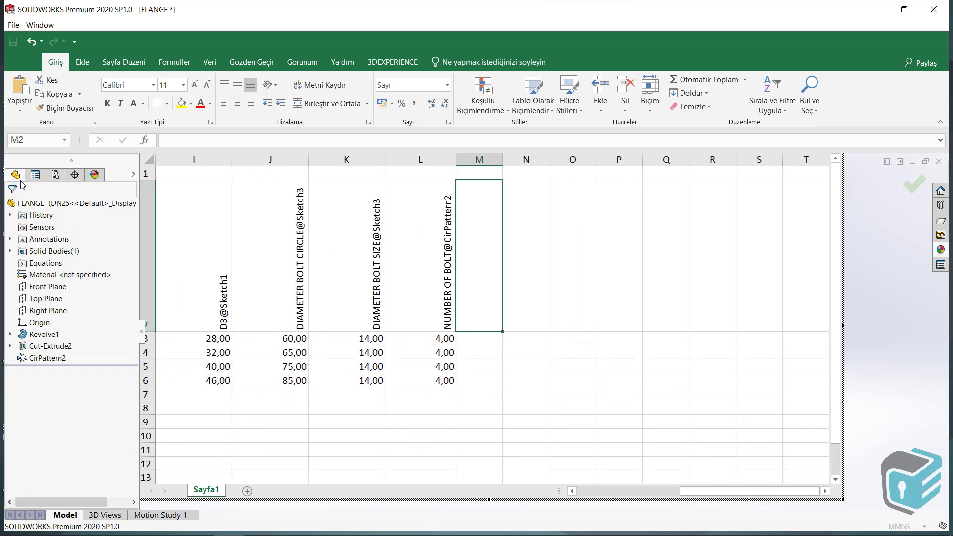
double_click(52, 348)
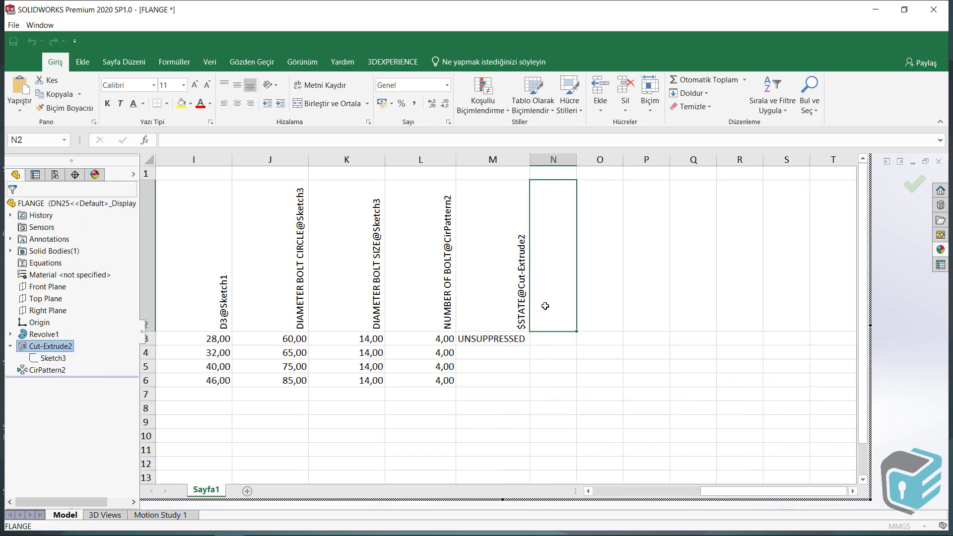
double_click(44, 371)
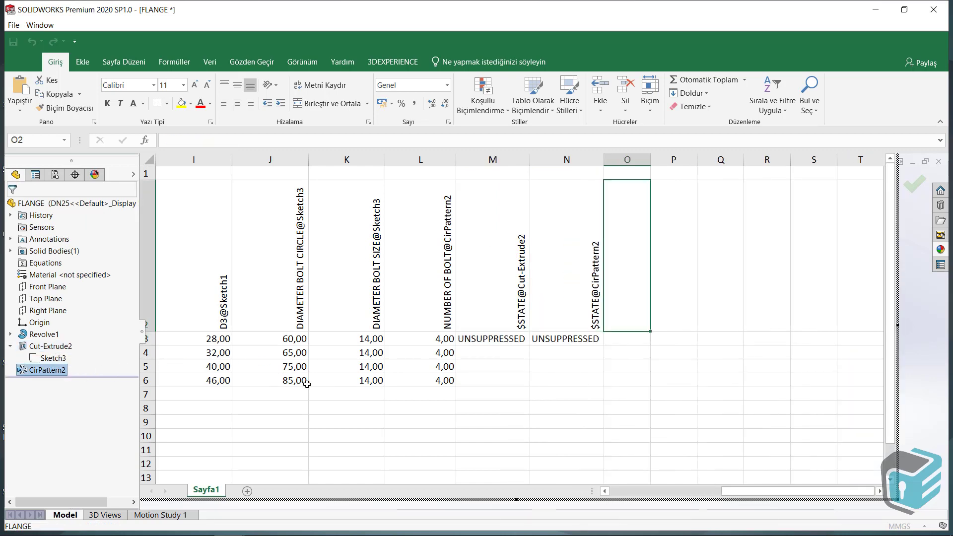
- Enter UNSUPPRESSED for both Cut-Extrude2 and CirPattern2 in the DN15 row of the design table
left_click(492, 354)
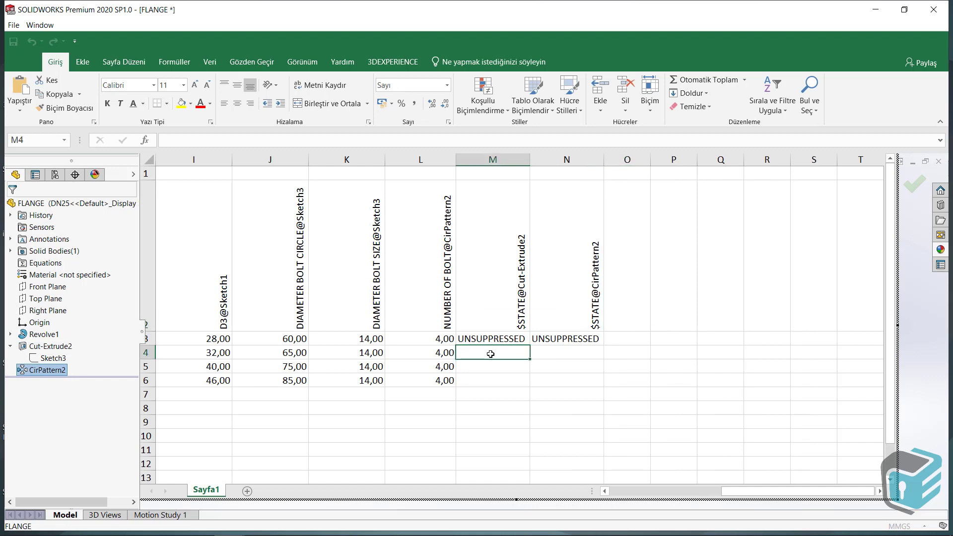
type("U")
type("UPPRESSED")
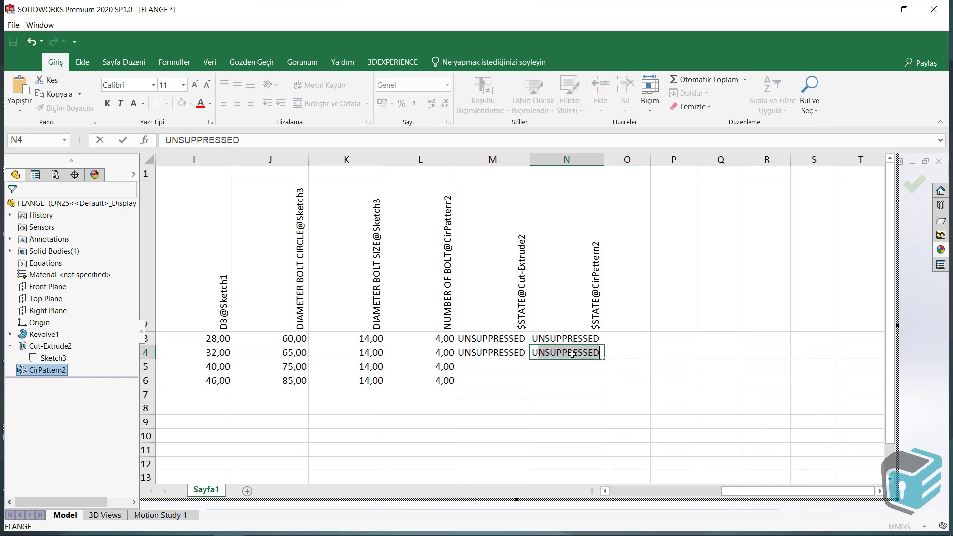
- Enter S for Cut-Extrude2 and CirPattern2 in the DN20 and DN25 rows, and close the design table to update the flange
left_click(487, 367)
type("S")
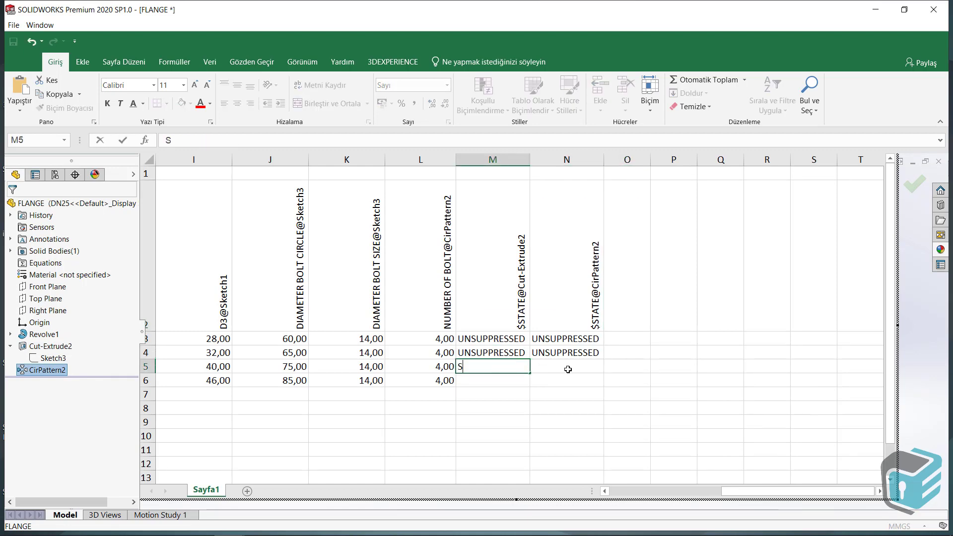
left_click(568, 368)
type("S")
left_click(486, 379)
type("S")
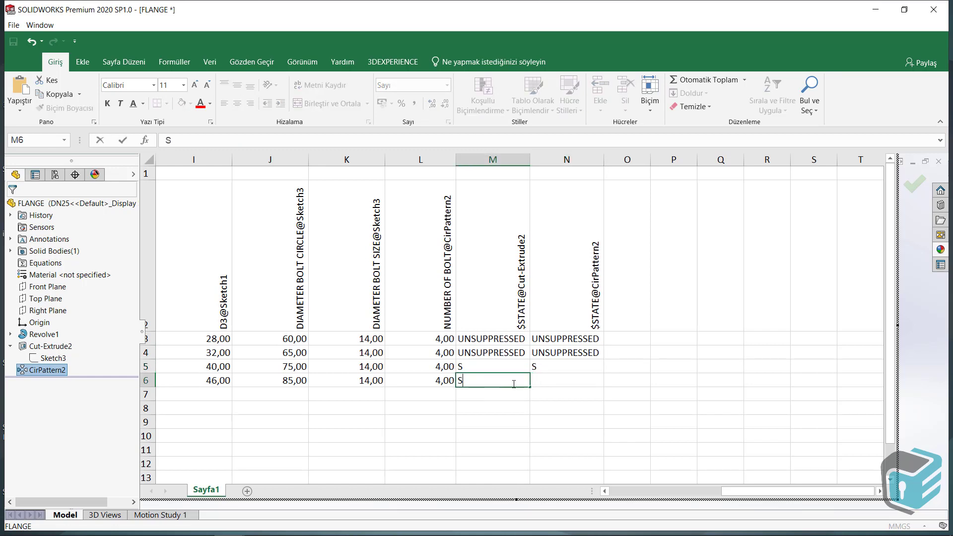
left_click(561, 380)
type("S")
left_click(631, 381)
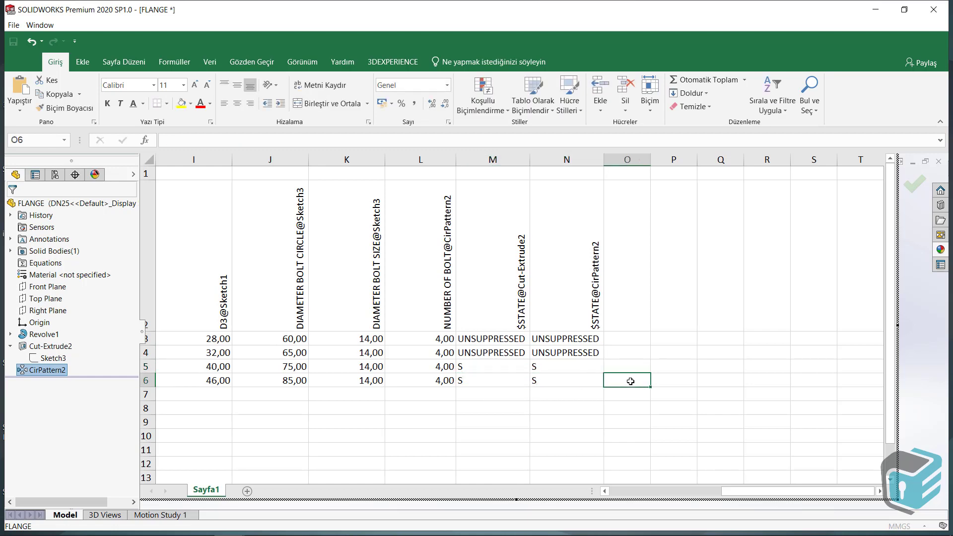
left_click(919, 335)
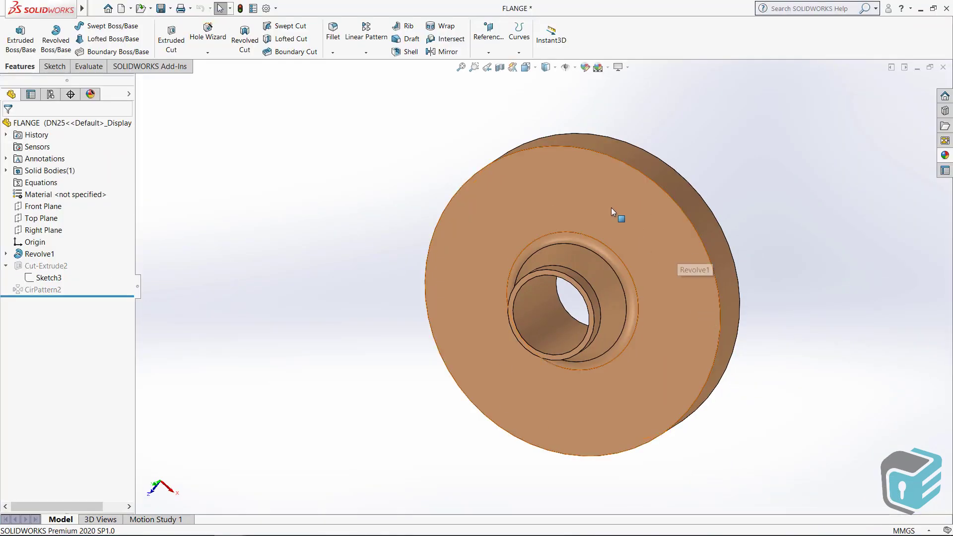
- Activate the flange's DN20, DN15 and DN10 configurations in turn to check the bolt holes in each size
left_click(51, 95)
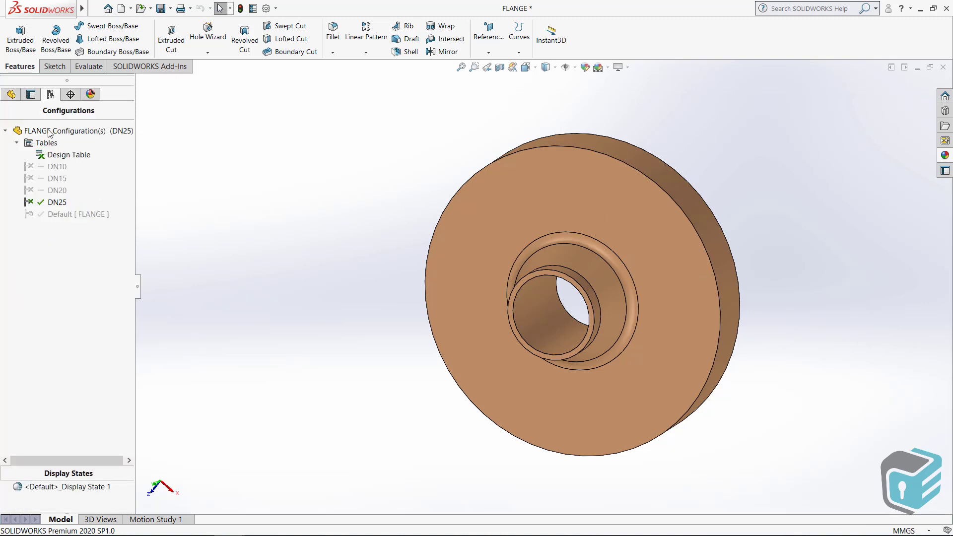
double_click(52, 191)
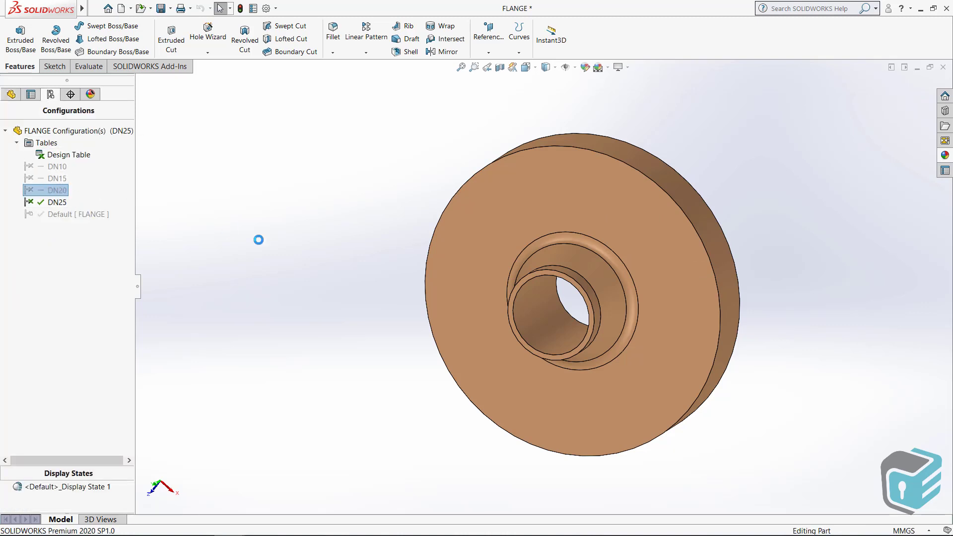
double_click(58, 180)
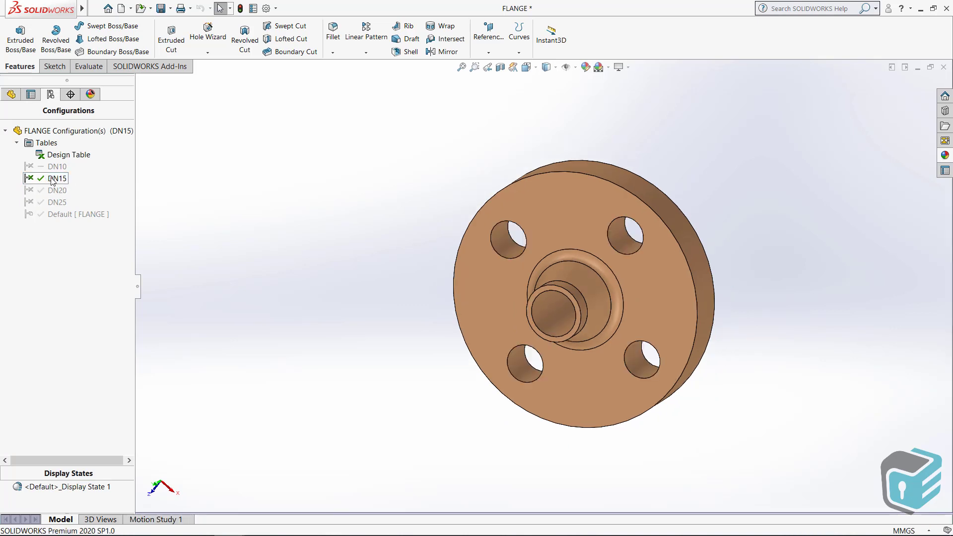
double_click(56, 166)
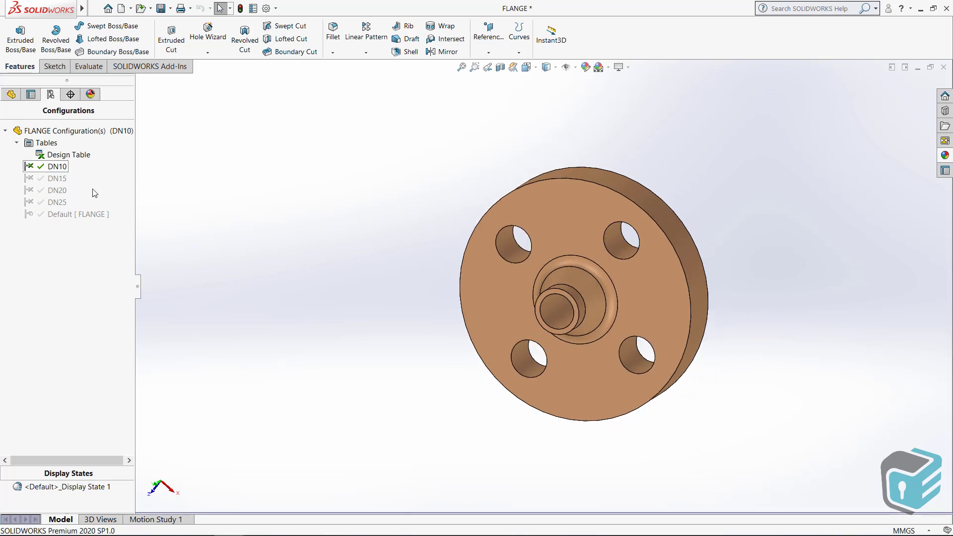
scroll(629, 339, "down", 3)
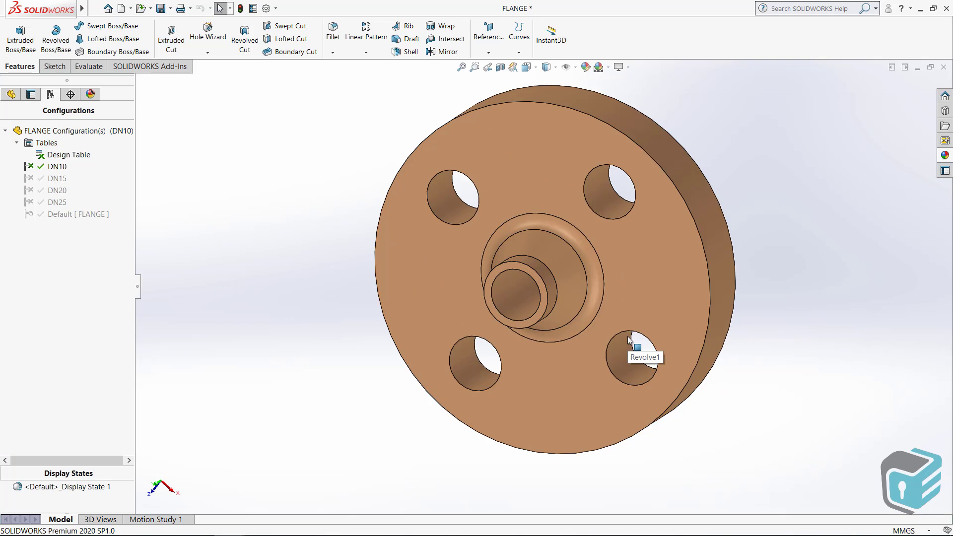
- Switch to the bolt part and activate its M12-1.75 x 35 and M10-1.5 x 25 configurations to compare sizes
mouse_move(78, 15)
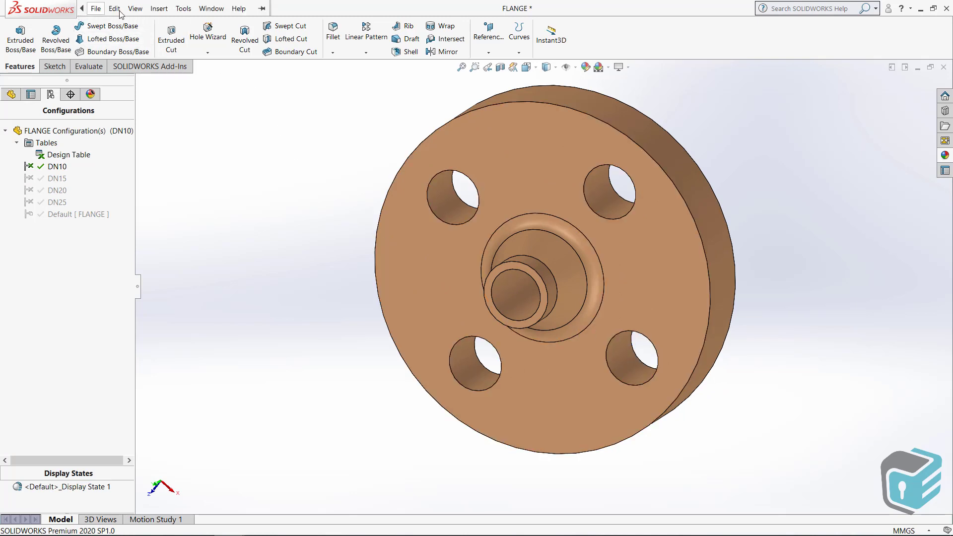
left_click(211, 8)
left_click(224, 130)
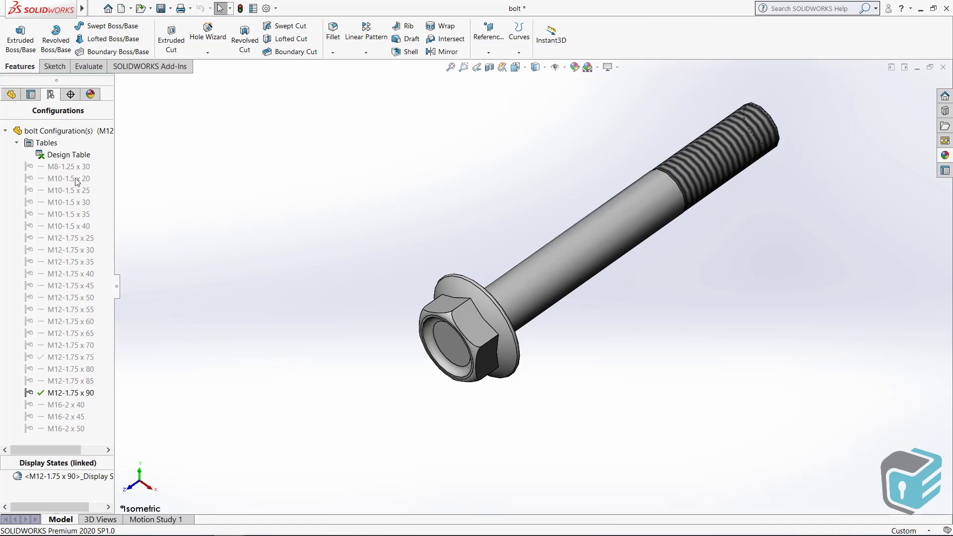
double_click(62, 262)
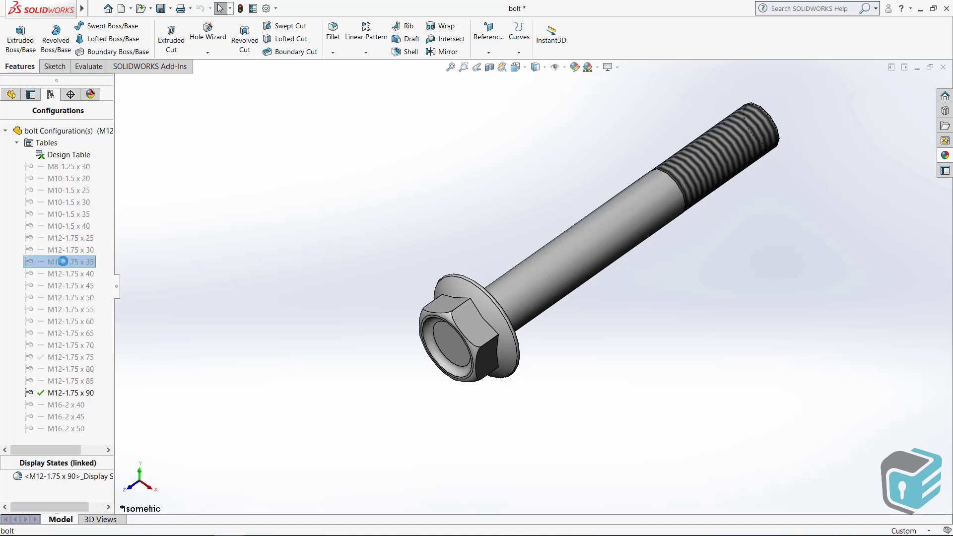
double_click(55, 191)
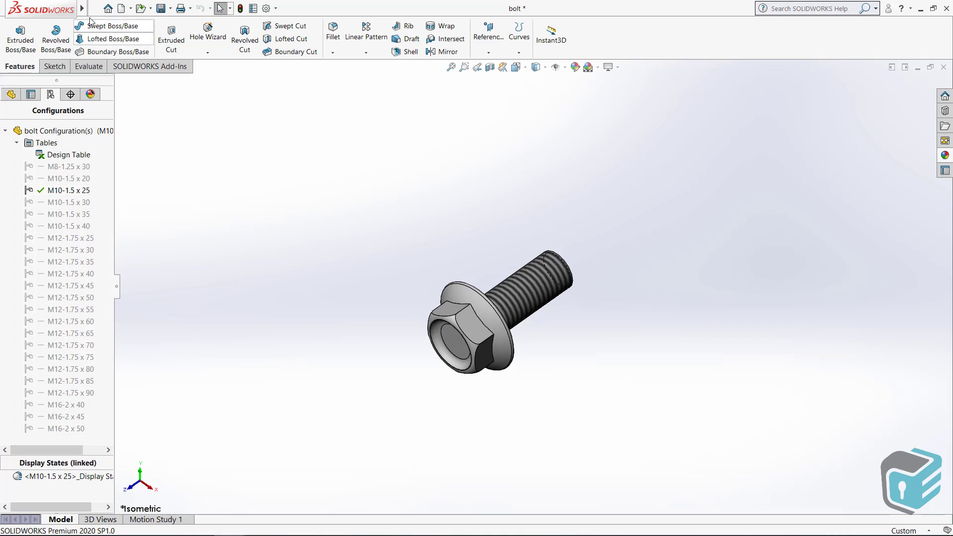
- Switch to the nut part and activate its M8-1.25 and M5-0.8 configurations to inspect the size changes
left_click(211, 9)
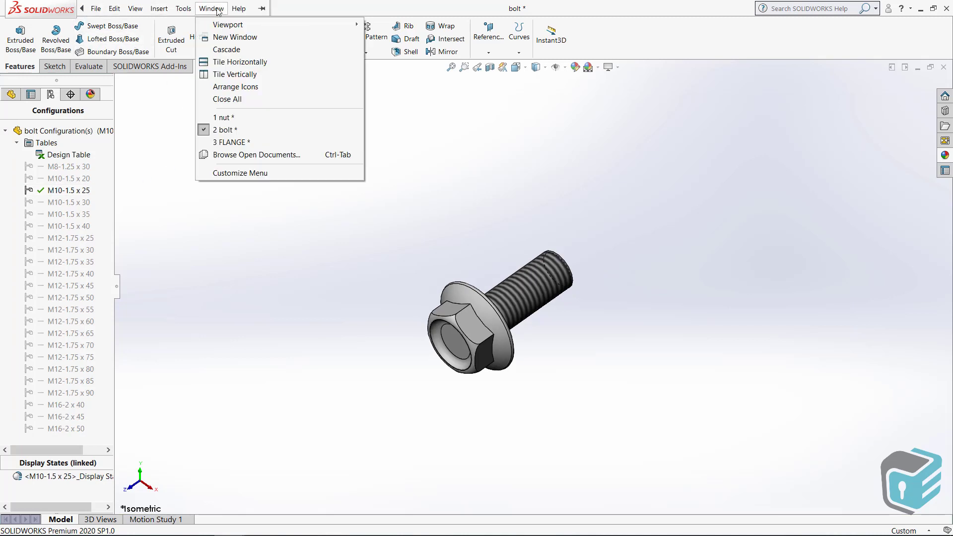
left_click(224, 118)
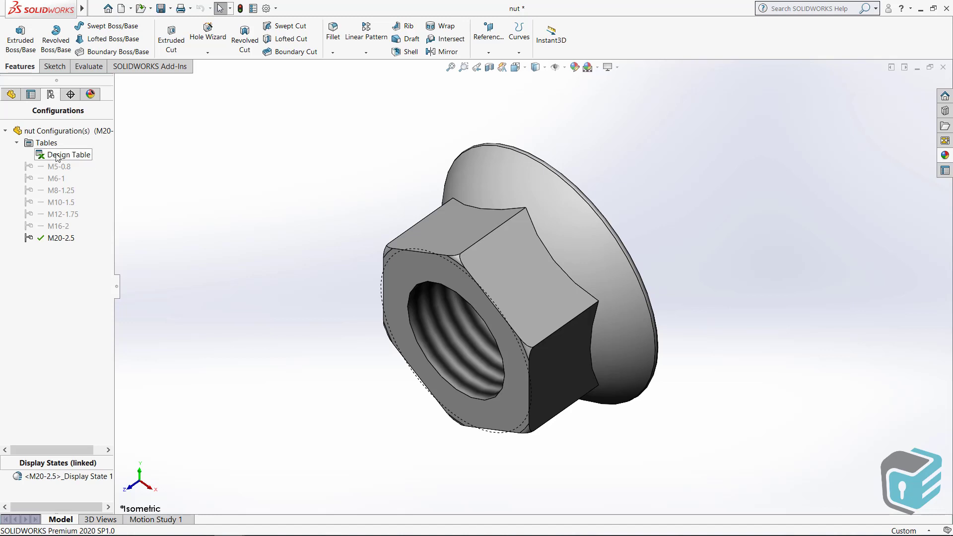
double_click(57, 191)
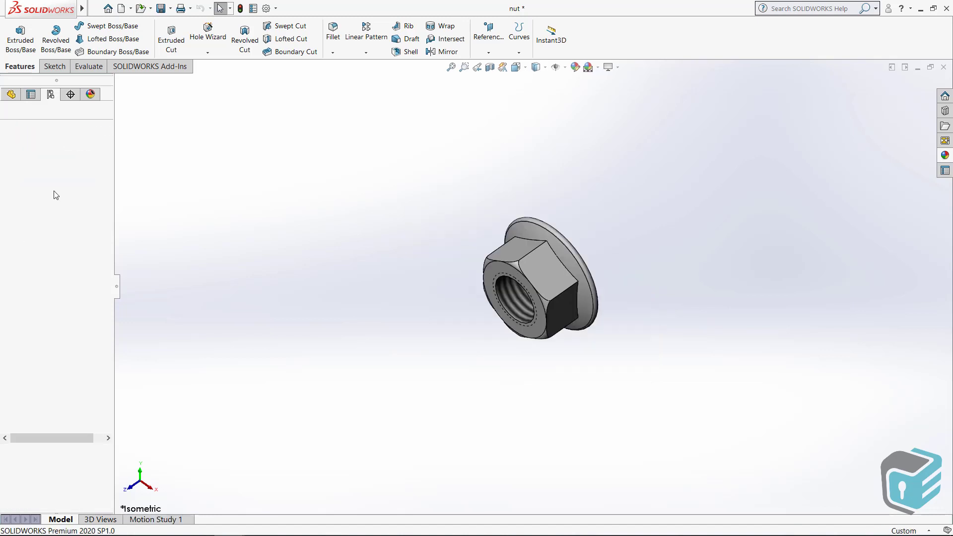
double_click(53, 167)
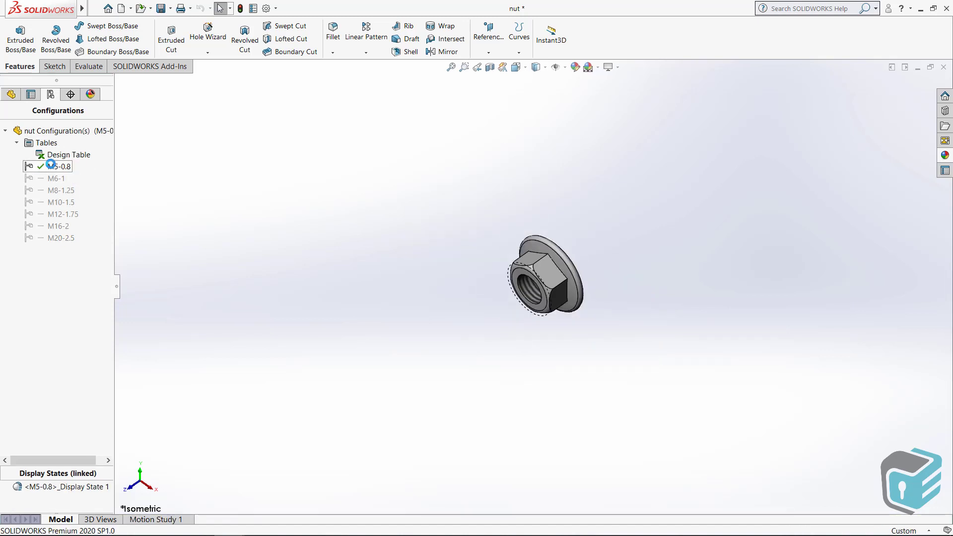
scroll(516, 286, "down", 5)
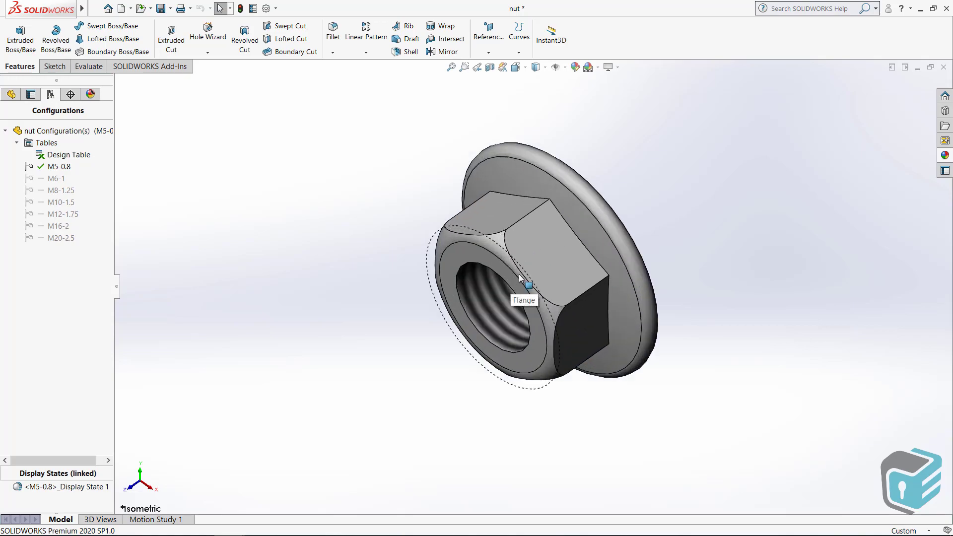